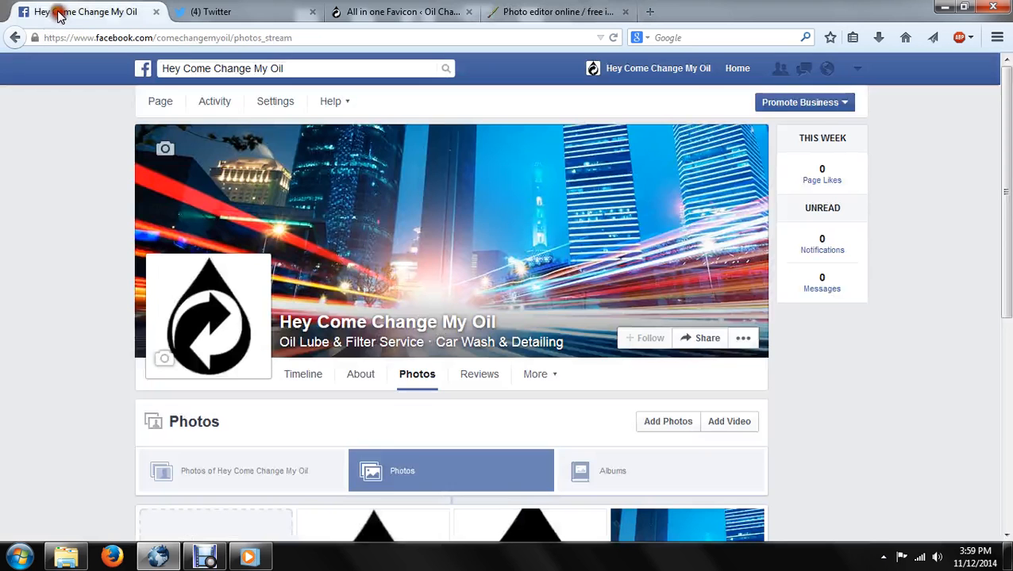
Review where the logo is used on the Facebook page, Twitter, the website's favicon settings and the Pixlr editor
{"action": "left_click", "coordinate": [22, 9]}
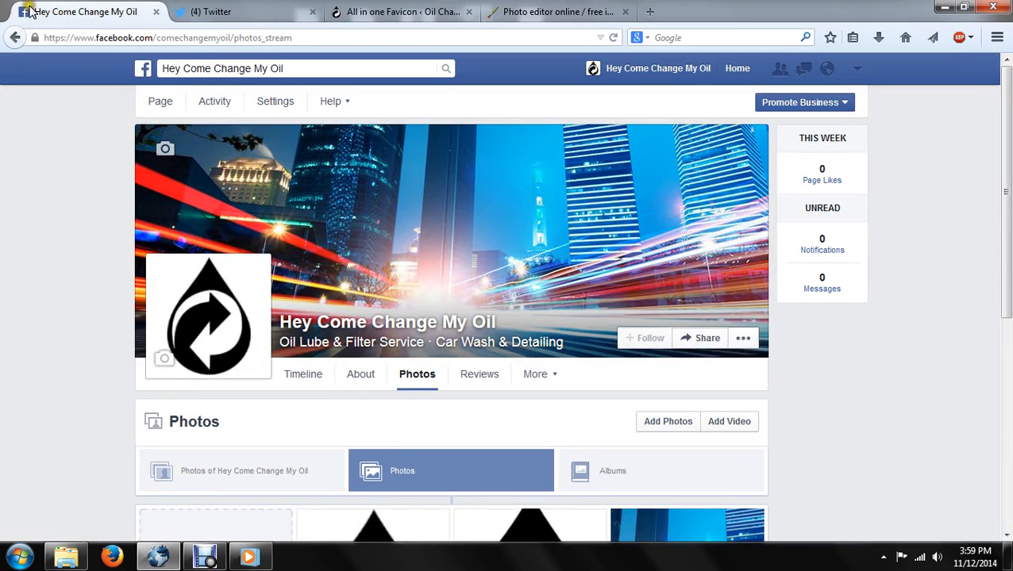
{"action": "left_click", "coordinate": [197, 11]}
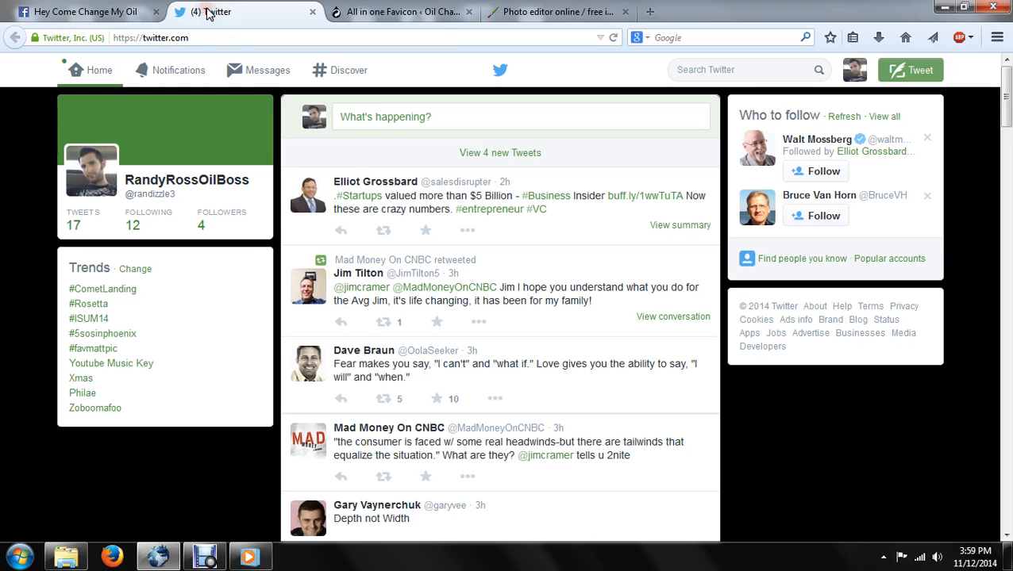
{"action": "left_click", "coordinate": [123, 12]}
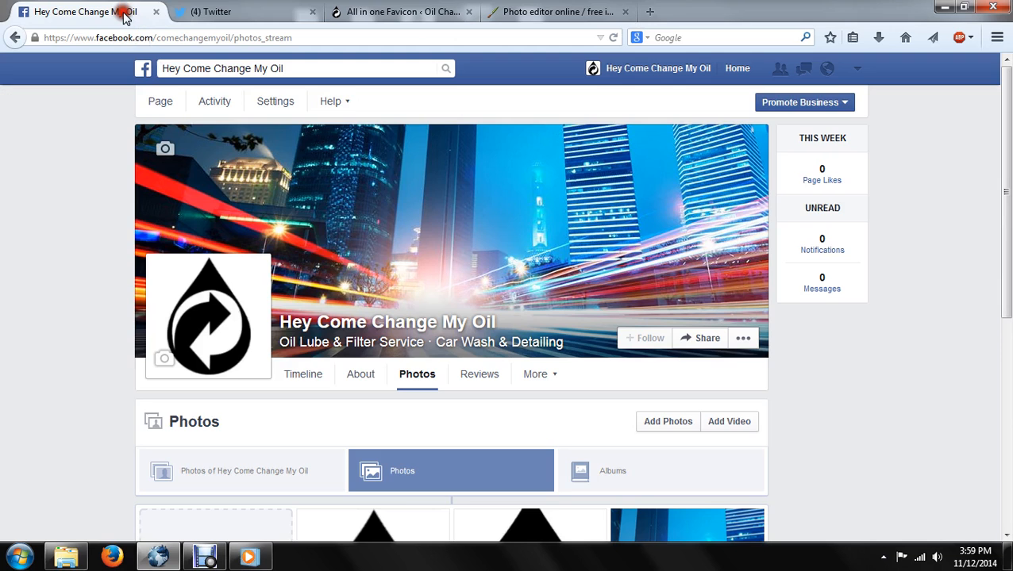
{"action": "left_click", "coordinate": [257, 16]}
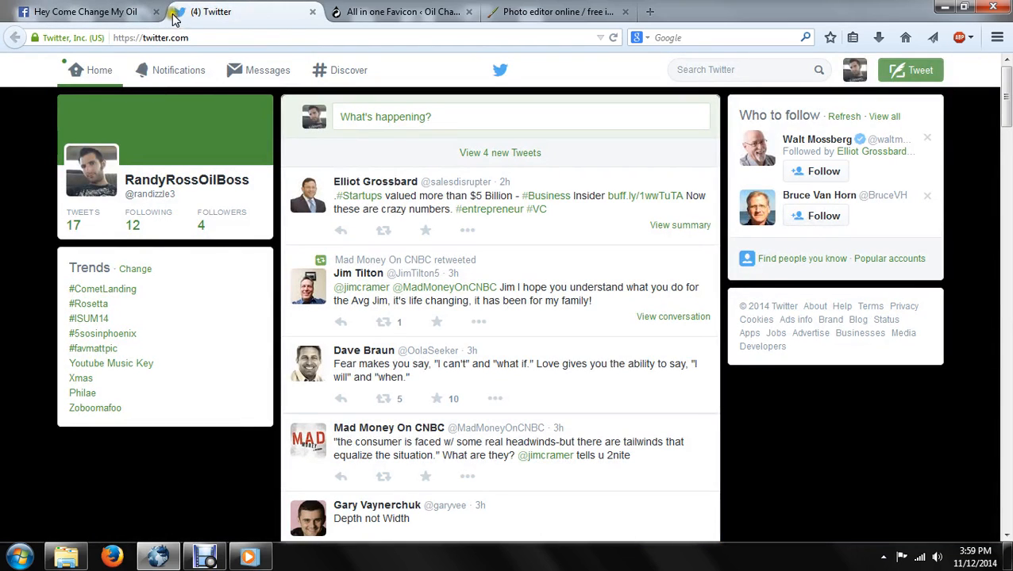
{"action": "left_click", "coordinate": [357, 12]}
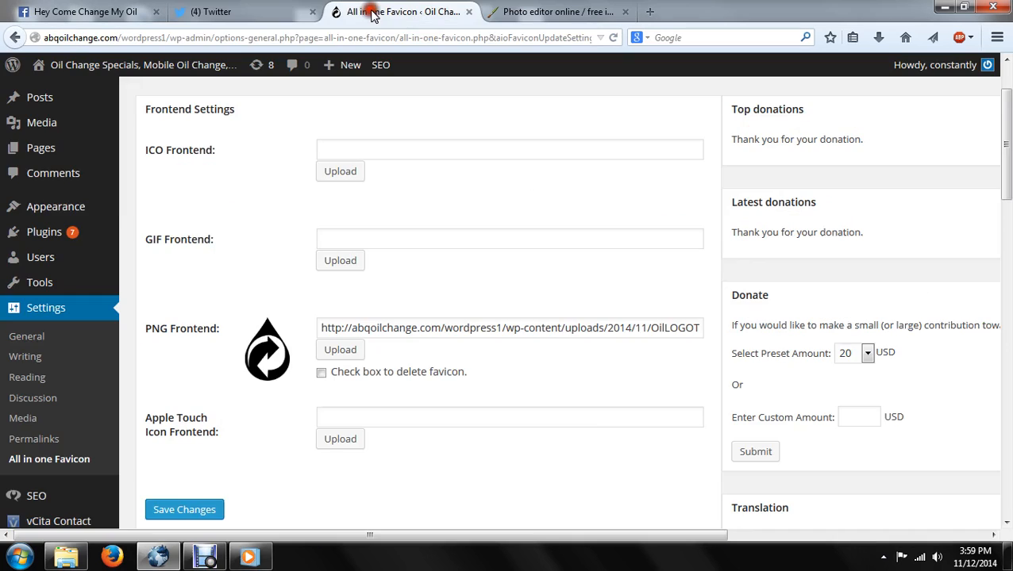
{"action": "left_click", "coordinate": [568, 13]}
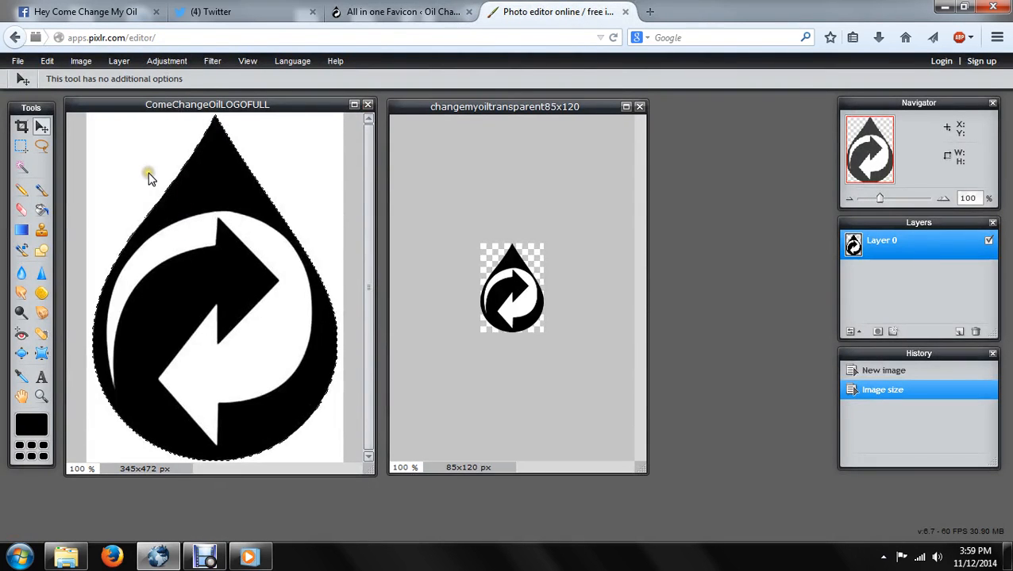
Close the current Pixlr session and launch the Pixlr Editor web app afresh from pixlr.com
{"action": "left_click", "coordinate": [622, 12]}
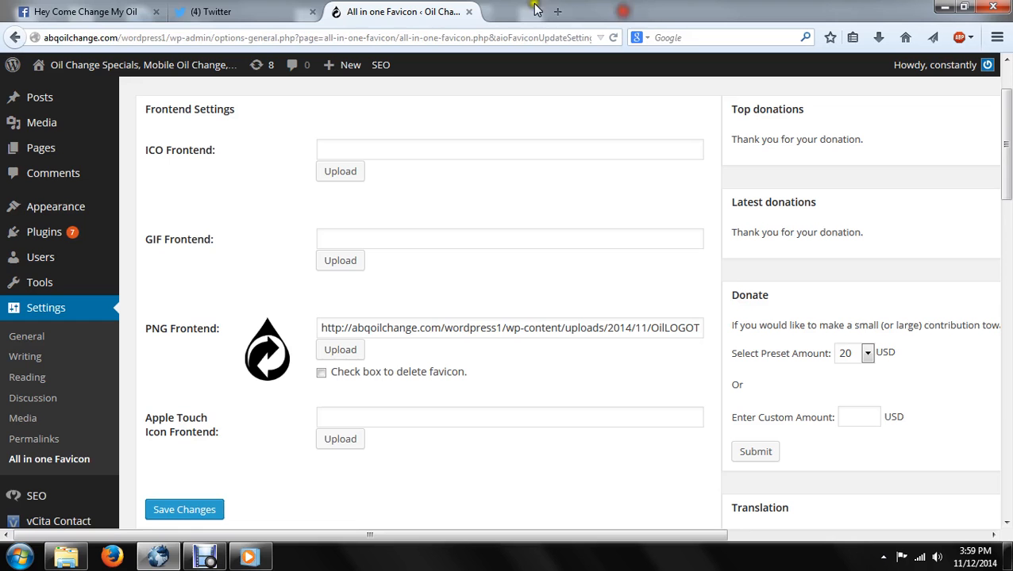
{"action": "left_click", "coordinate": [510, 14]}
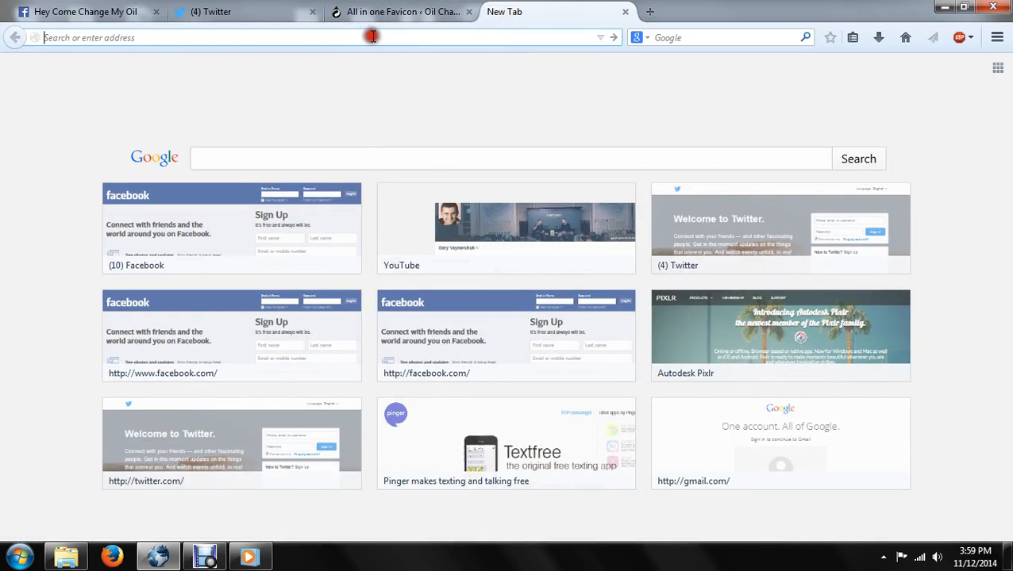
{"action": "type", "text": "pixlr"}
{"action": "key", "text": "Return"}
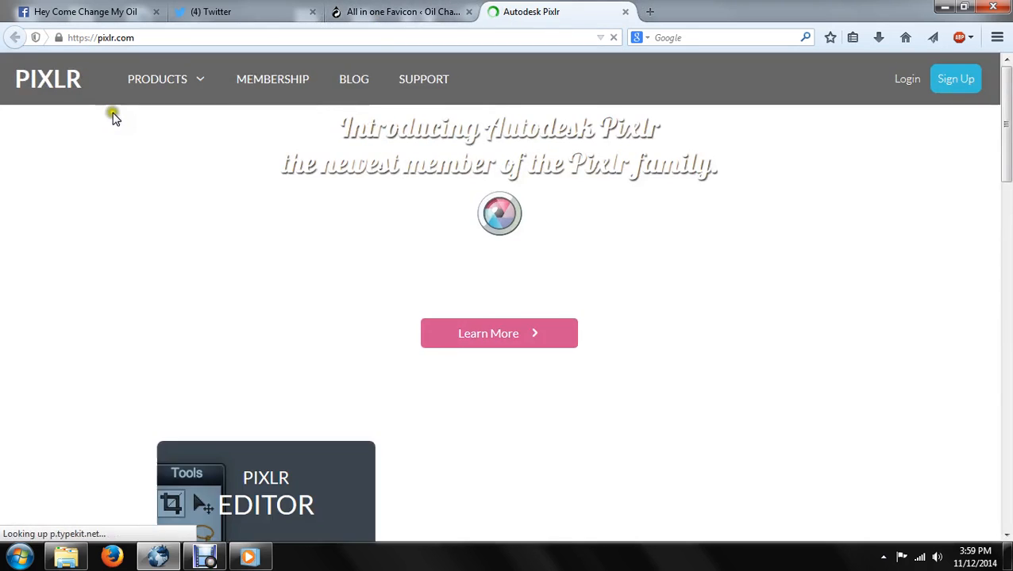
{"action": "scroll", "coordinate": [53, 210], "scroll_direction": "down", "scroll_amount": 3}
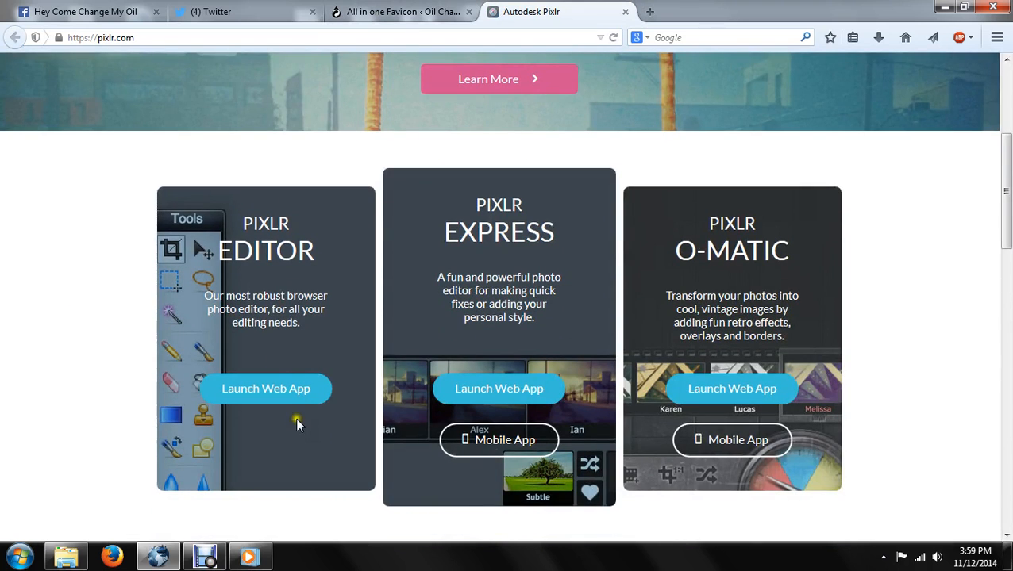
{"action": "left_click", "coordinate": [254, 399]}
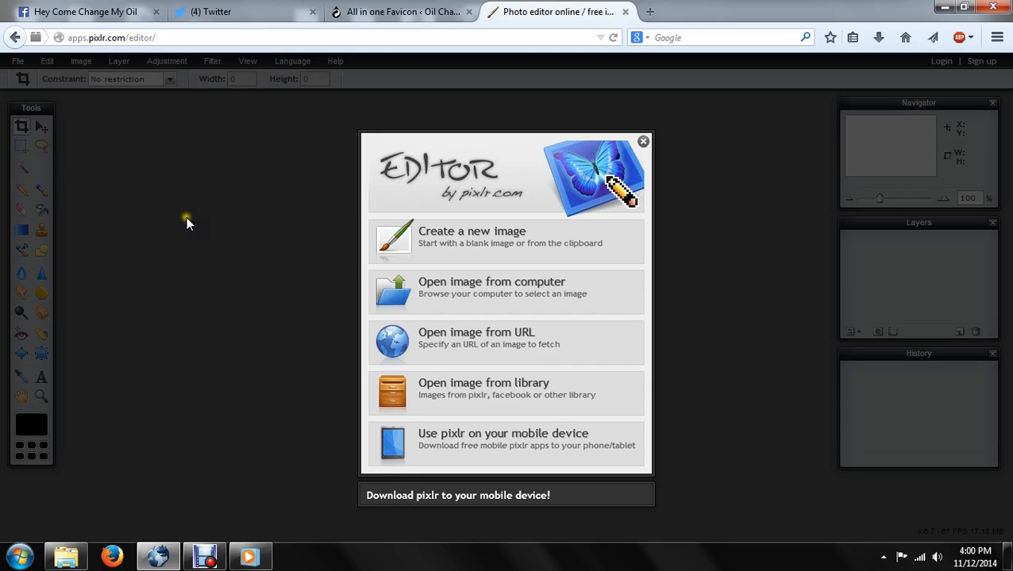
Open the ComeChangeOilLOGOFULL image from the computer
{"action": "left_click", "coordinate": [386, 286]}
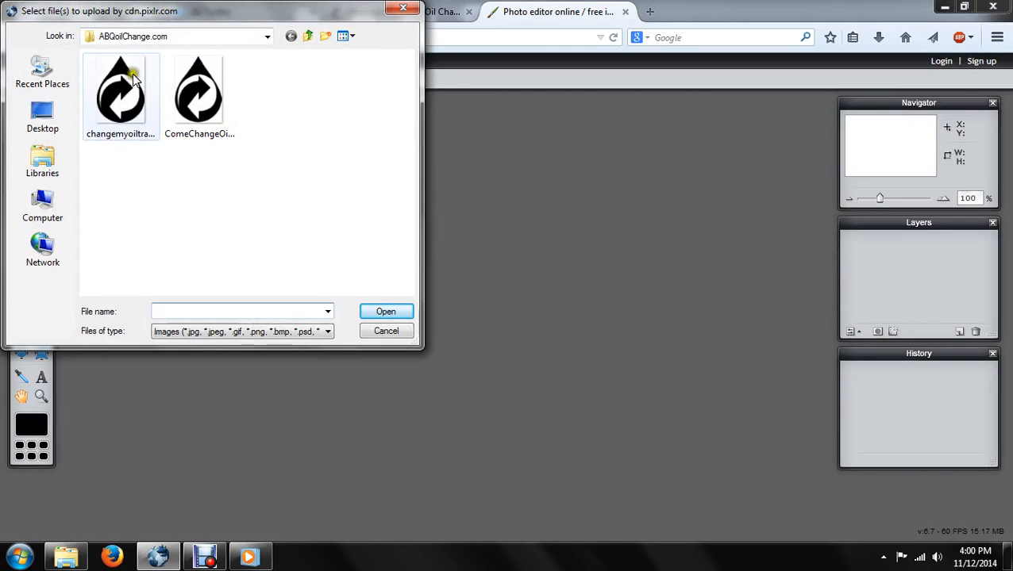
{"action": "left_click", "coordinate": [110, 97]}
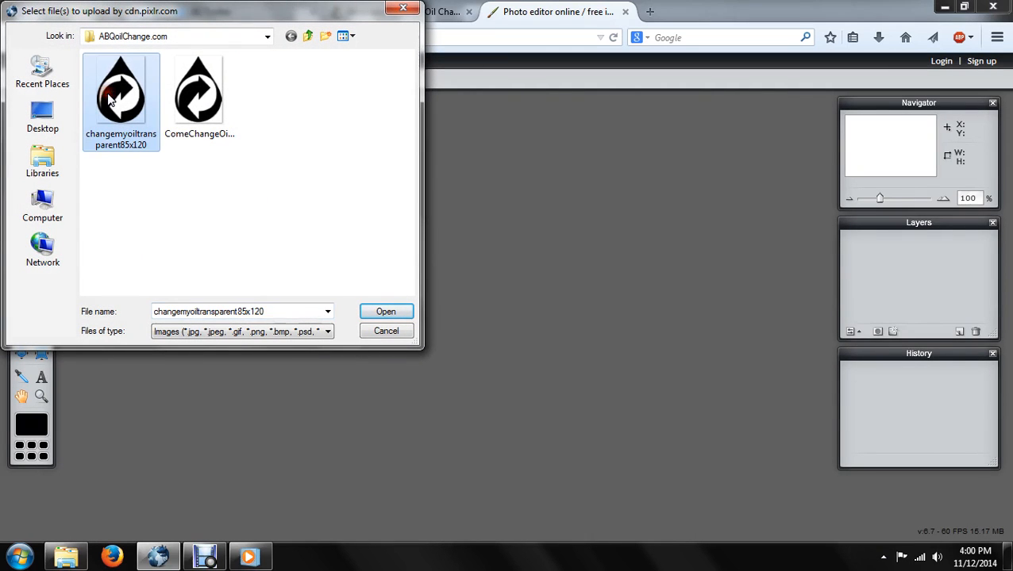
{"action": "left_click", "coordinate": [190, 97]}
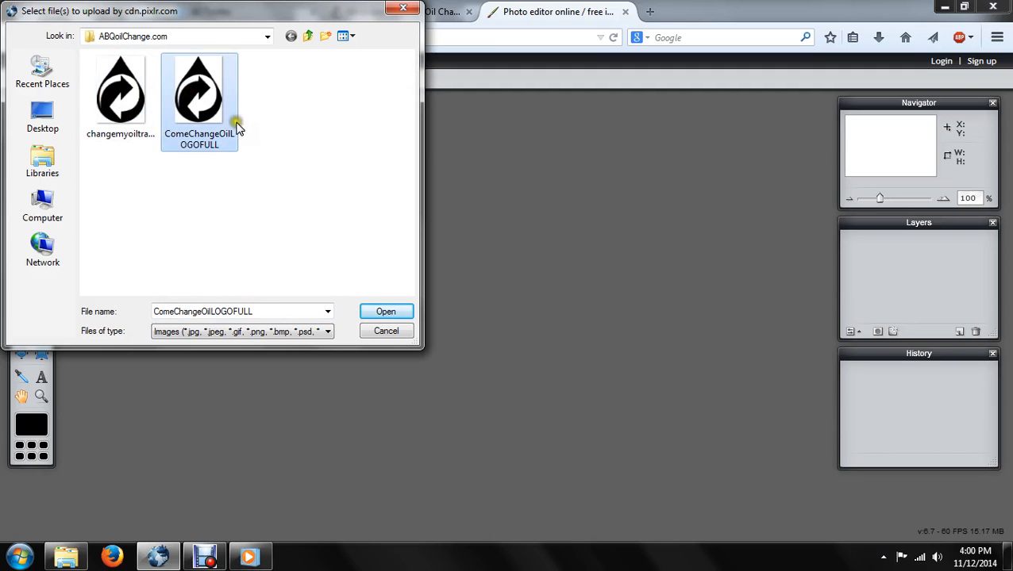
{"action": "left_click", "coordinate": [367, 312]}
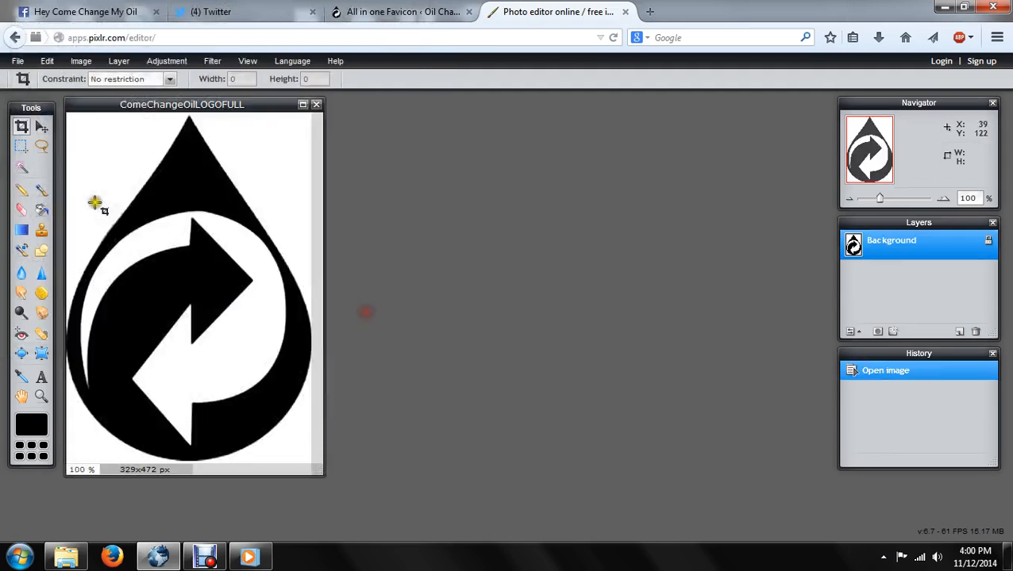
Try Wand selections of the white areas above and below the drop's widest part, enlarging the image window around the canvas
{"action": "left_click", "coordinate": [21, 166]}
{"action": "left_click", "coordinate": [105, 159]}
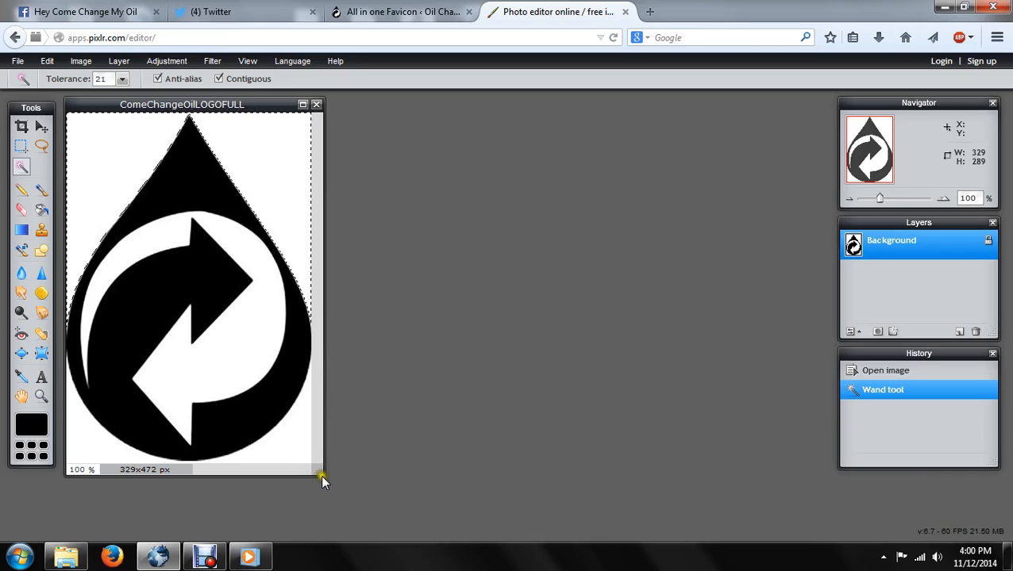
{"action": "left_click_drag", "start_coordinate": [320, 473], "coordinate": [412, 470]}
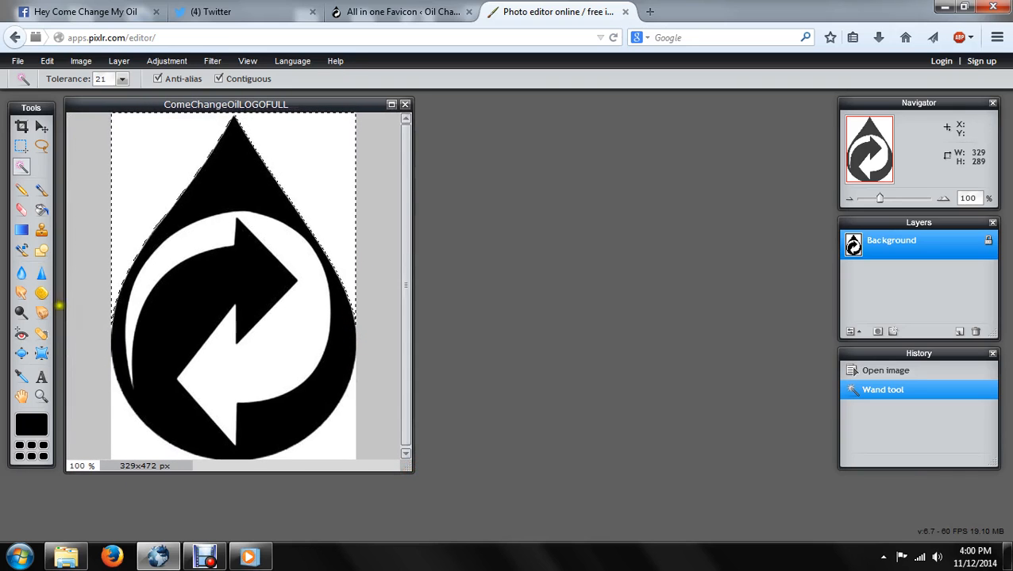
{"action": "left_click", "coordinate": [124, 445]}
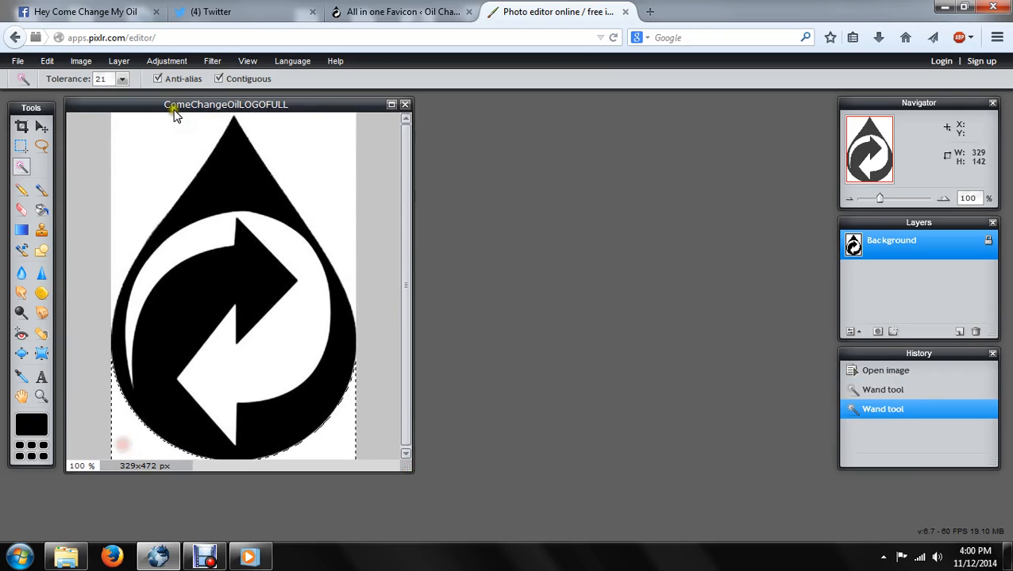
{"action": "left_click", "coordinate": [149, 165]}
Set the canvas width to 345 pixels
{"action": "left_click", "coordinate": [47, 61]}
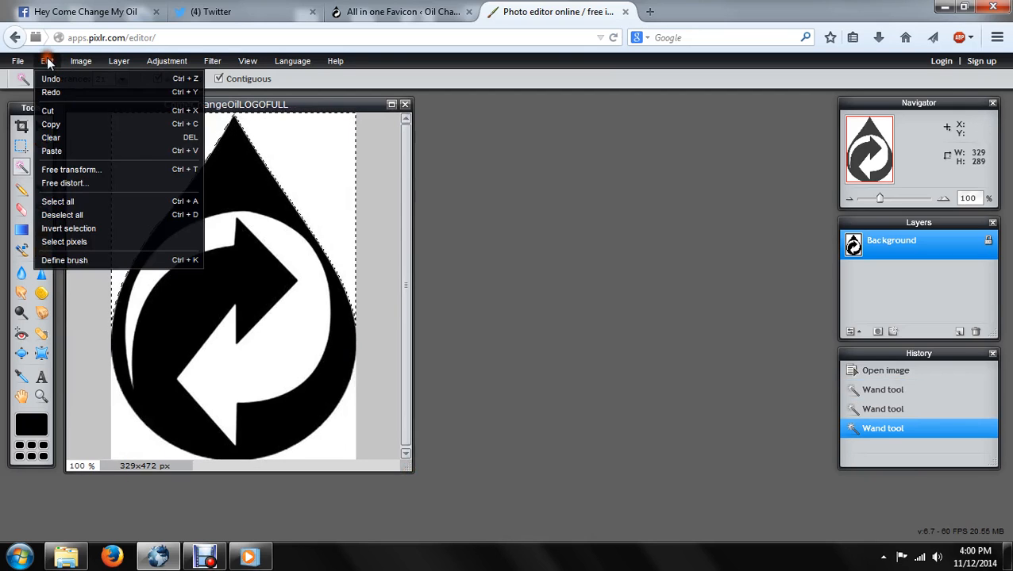
{"action": "mouse_move", "coordinate": [96, 64]}
{"action": "left_click", "coordinate": [94, 92]}
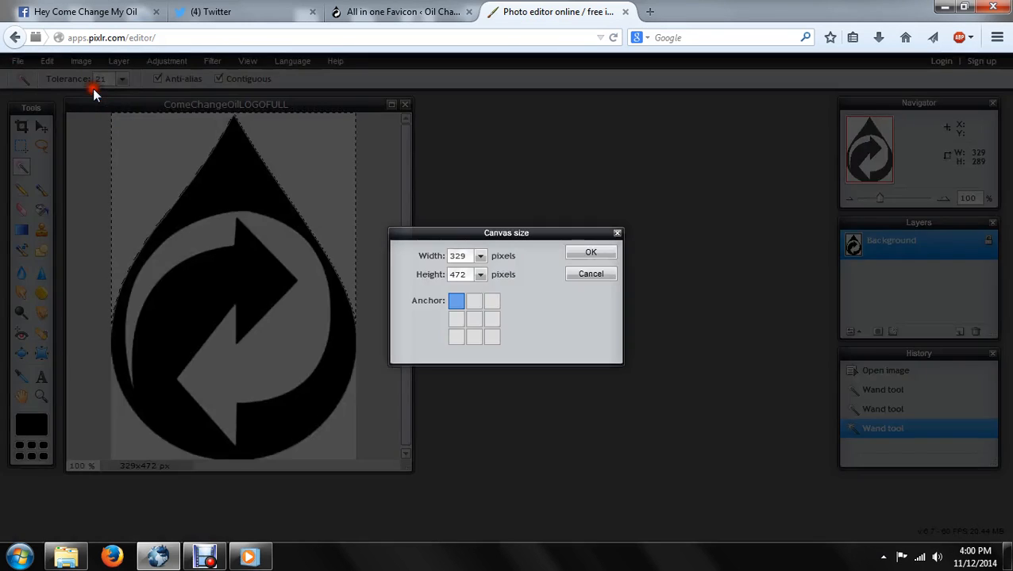
{"action": "left_click_drag", "start_coordinate": [467, 256], "coordinate": [425, 264]}
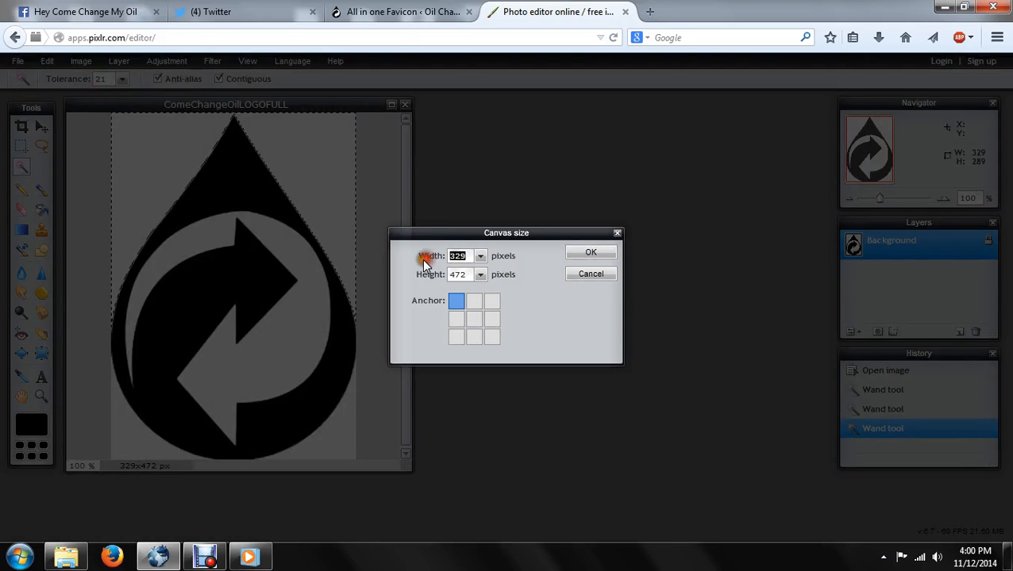
{"action": "type", "text": "345"}
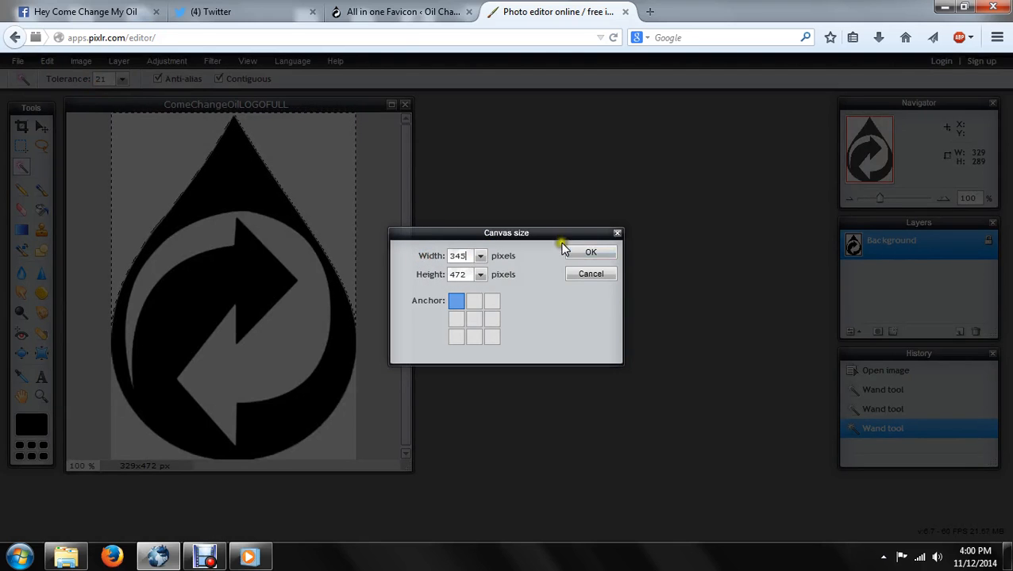
{"action": "left_click", "coordinate": [581, 252]}
Try selecting the white background around the drop with the Wand tool, and undo the selection
{"action": "left_click", "coordinate": [337, 219]}
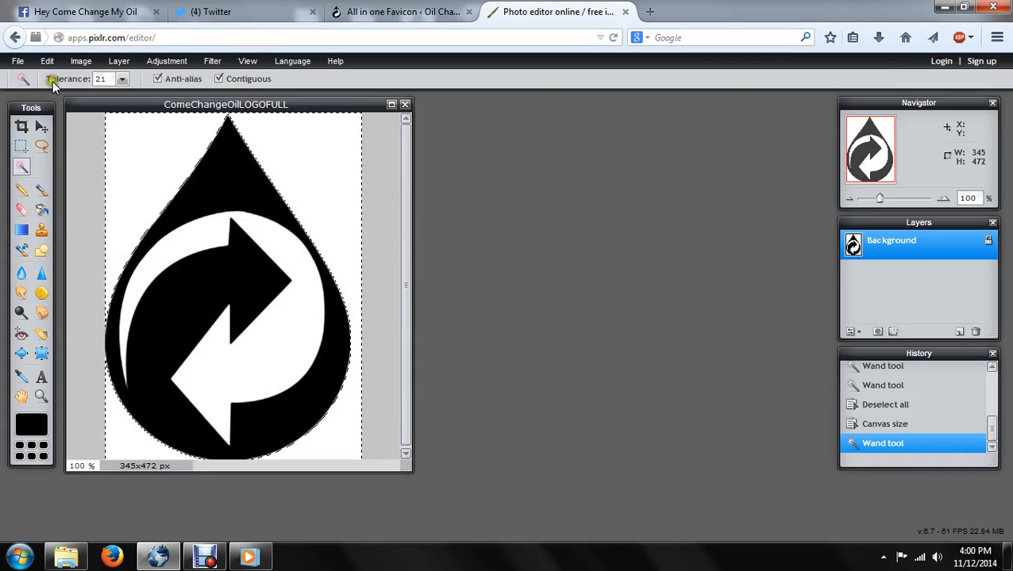
{"action": "key", "text": "ctrl+z"}
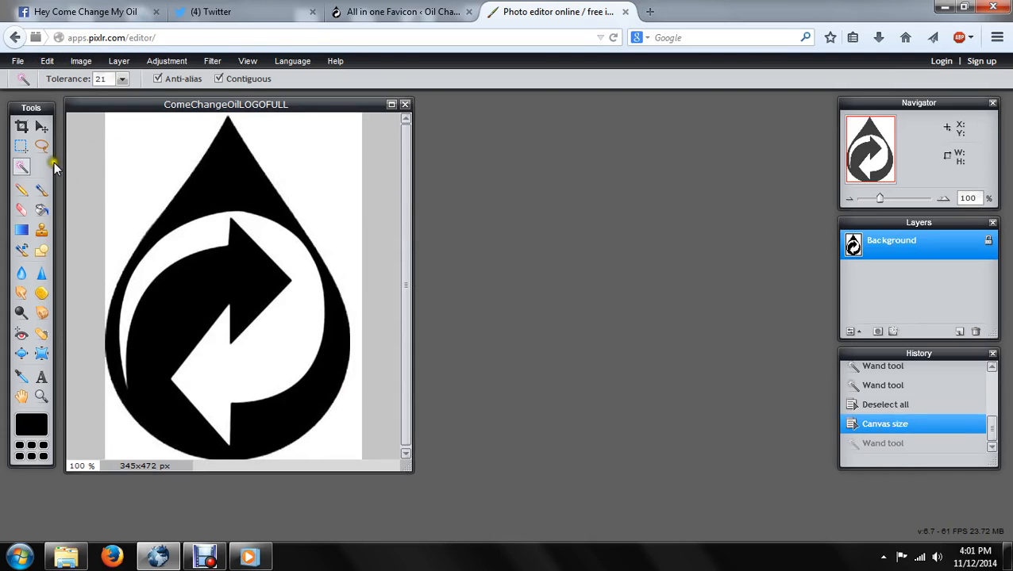
{"action": "left_click", "coordinate": [95, 170]}
{"action": "key", "text": "ctrl+z"}
Set the canvas width to 350 pixels with the anchor at the centre
{"action": "left_click", "coordinate": [81, 61]}
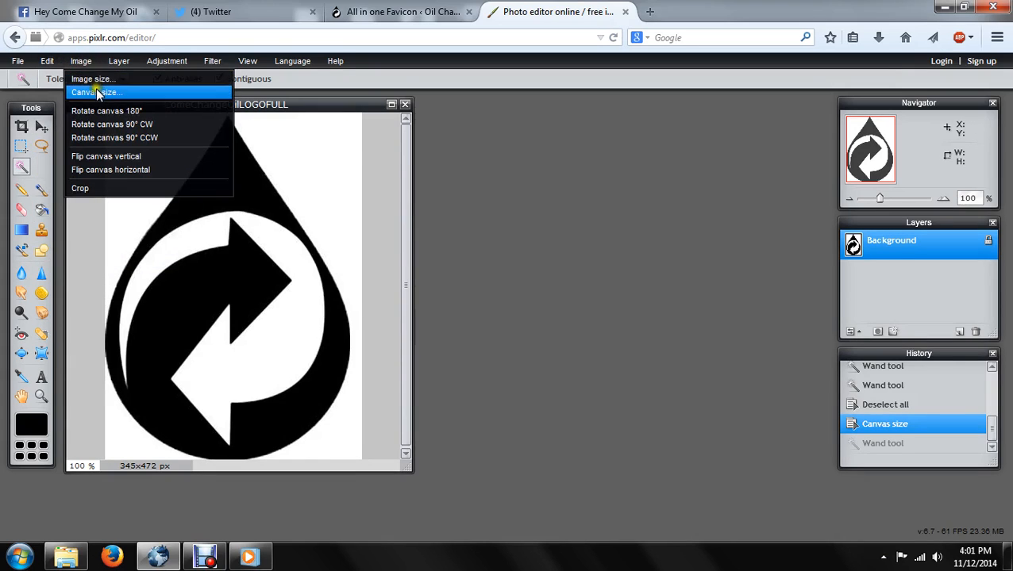
{"action": "left_click", "coordinate": [96, 92]}
{"action": "left_click", "coordinate": [474, 270]}
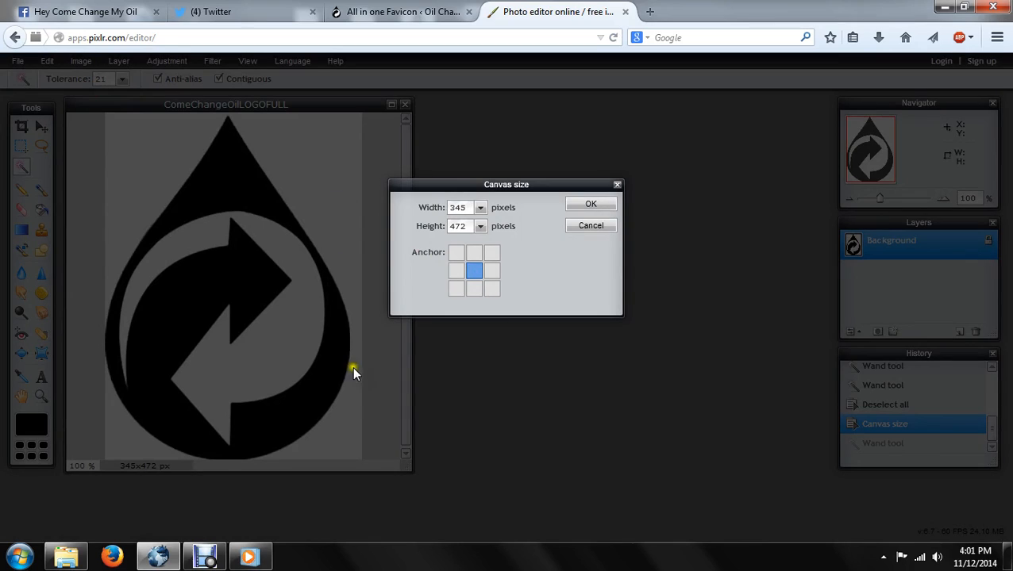
{"action": "left_click_drag", "start_coordinate": [471, 208], "coordinate": [419, 209]}
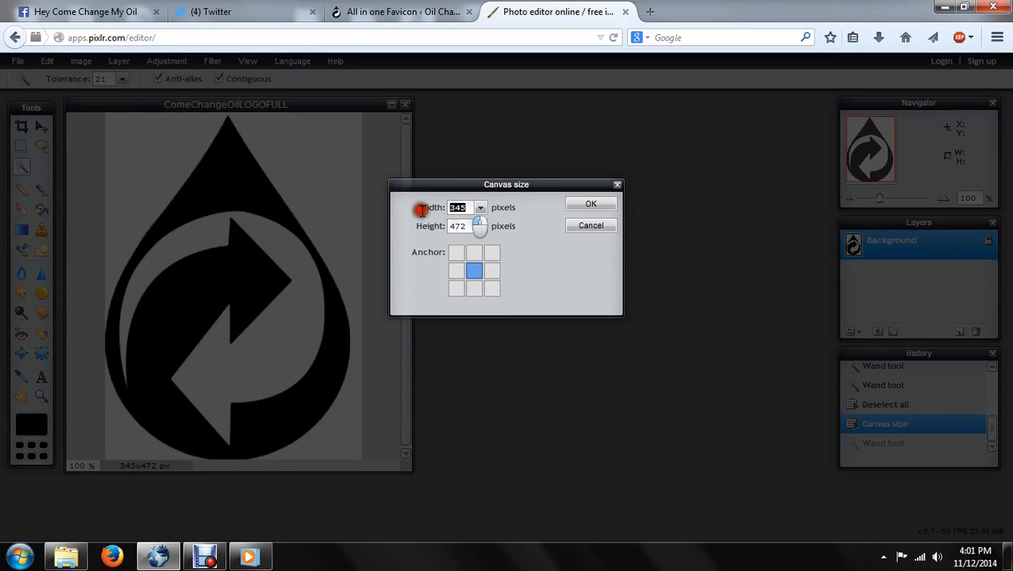
{"action": "type", "text": "350"}
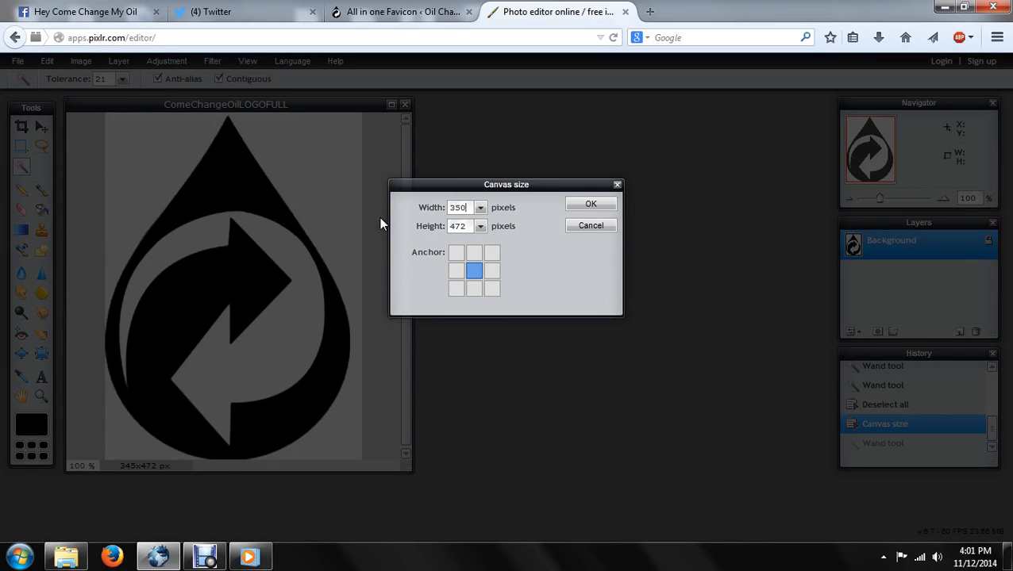
{"action": "left_click", "coordinate": [570, 205]}
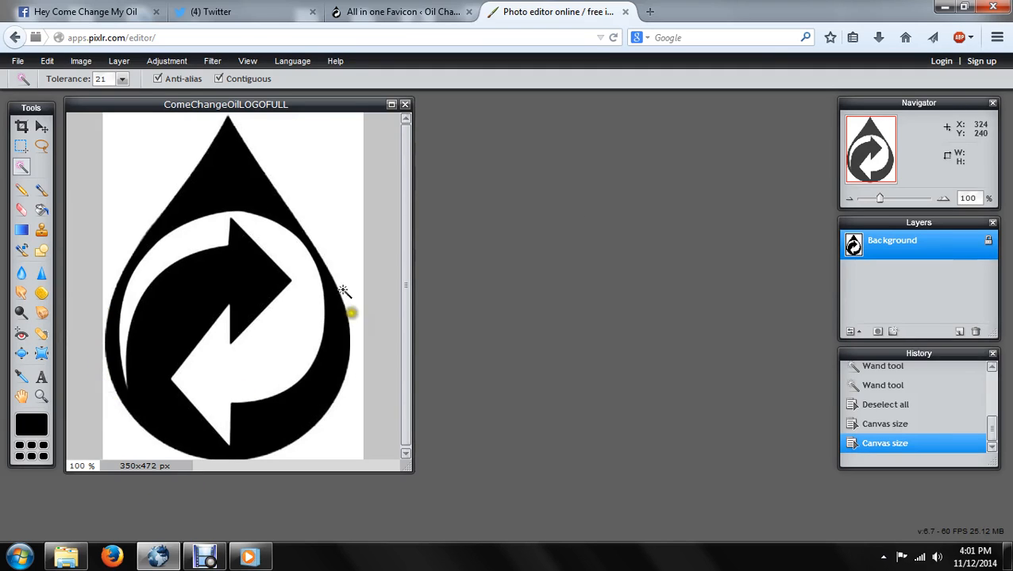
Select the drop logo by inverting a Wand selection of the white background around it, and copy it
{"action": "left_click", "coordinate": [319, 202]}
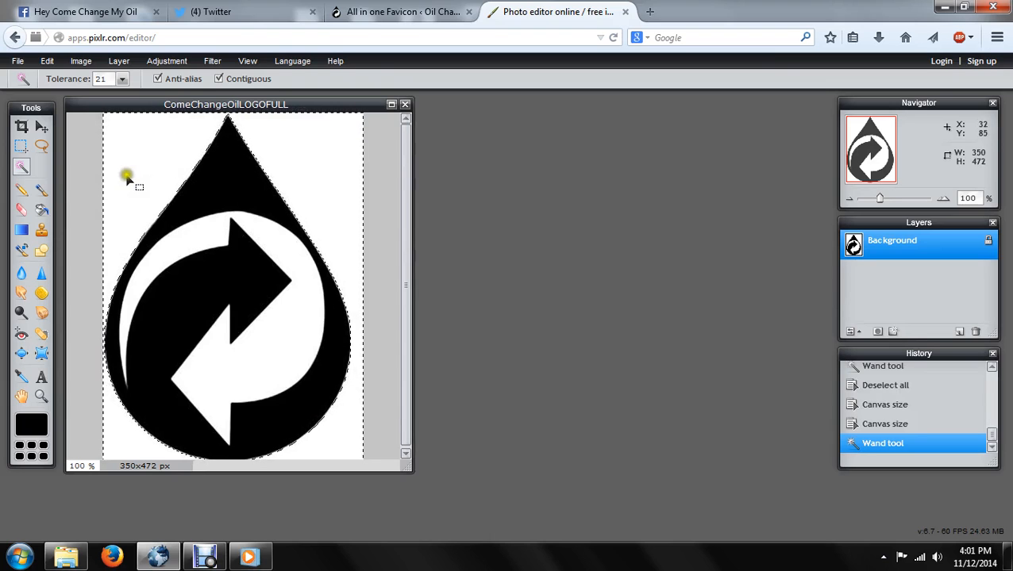
{"action": "left_click", "coordinate": [48, 61]}
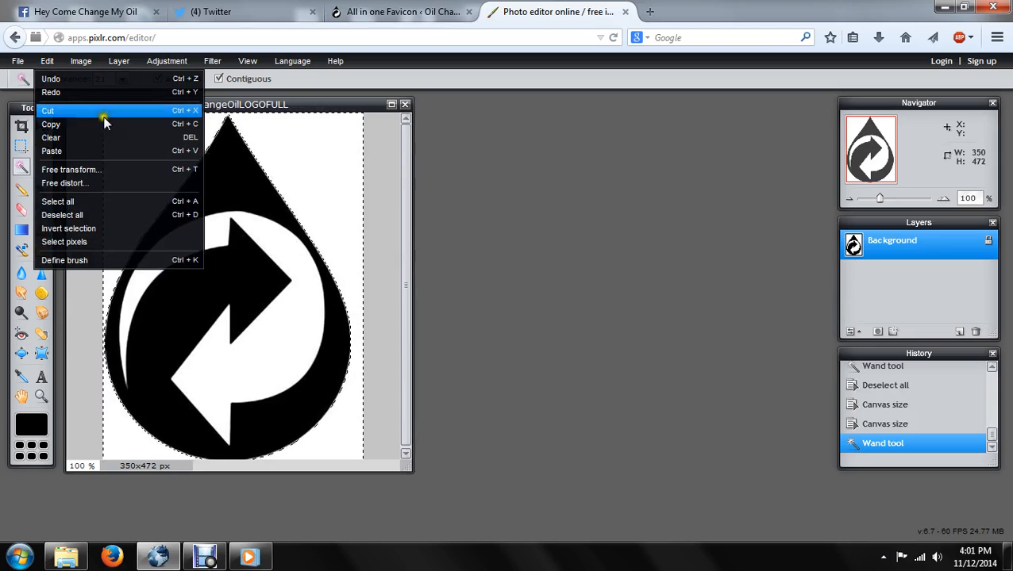
{"action": "left_click", "coordinate": [109, 230]}
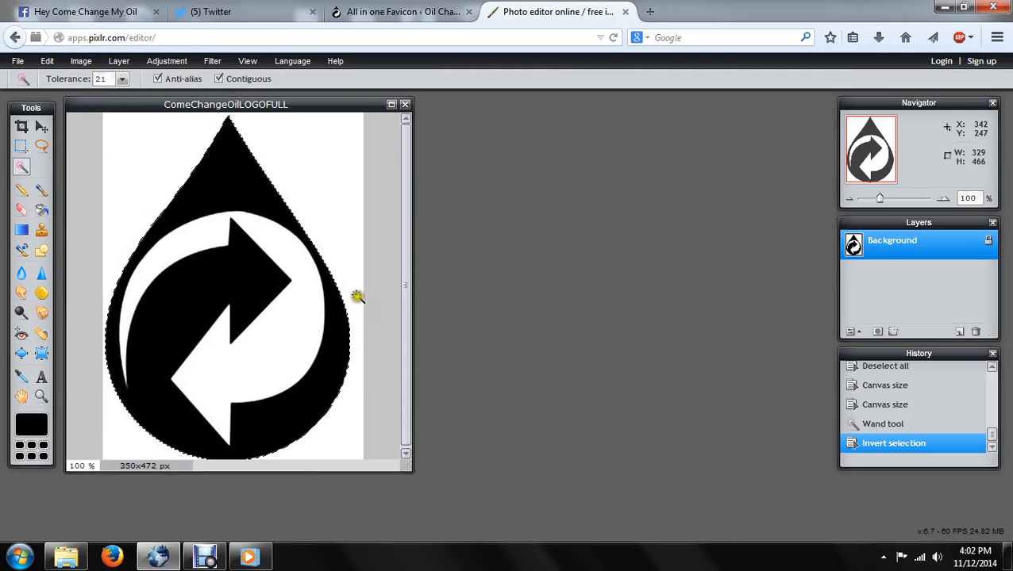
{"action": "left_click", "coordinate": [19, 61]}
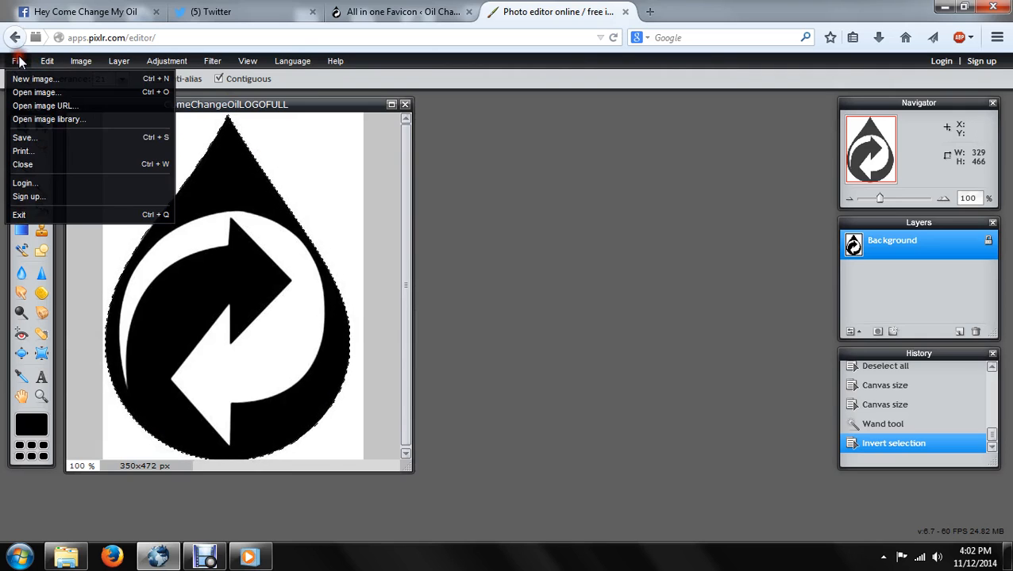
{"action": "mouse_move", "coordinate": [47, 61]}
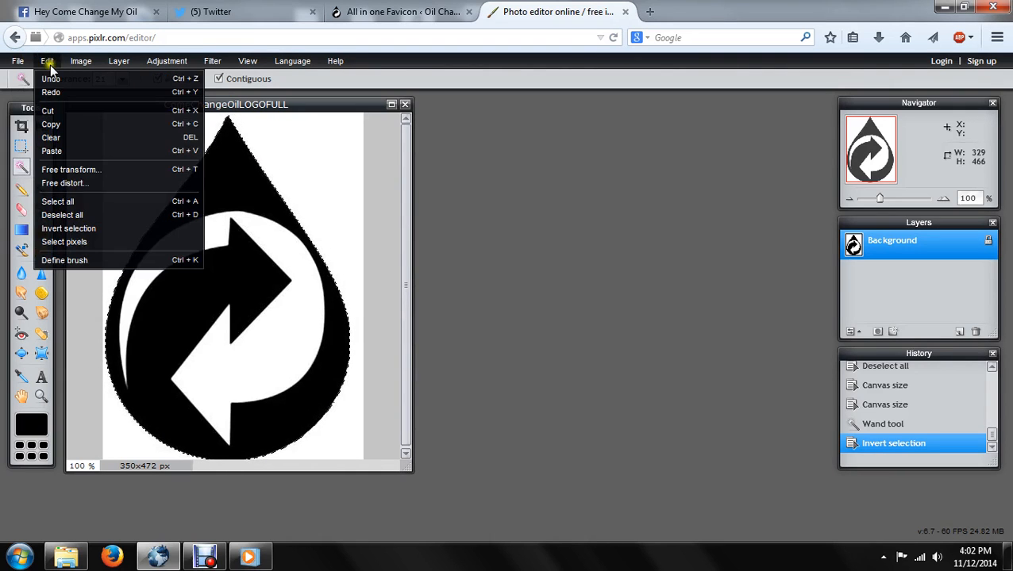
{"action": "left_click", "coordinate": [59, 124]}
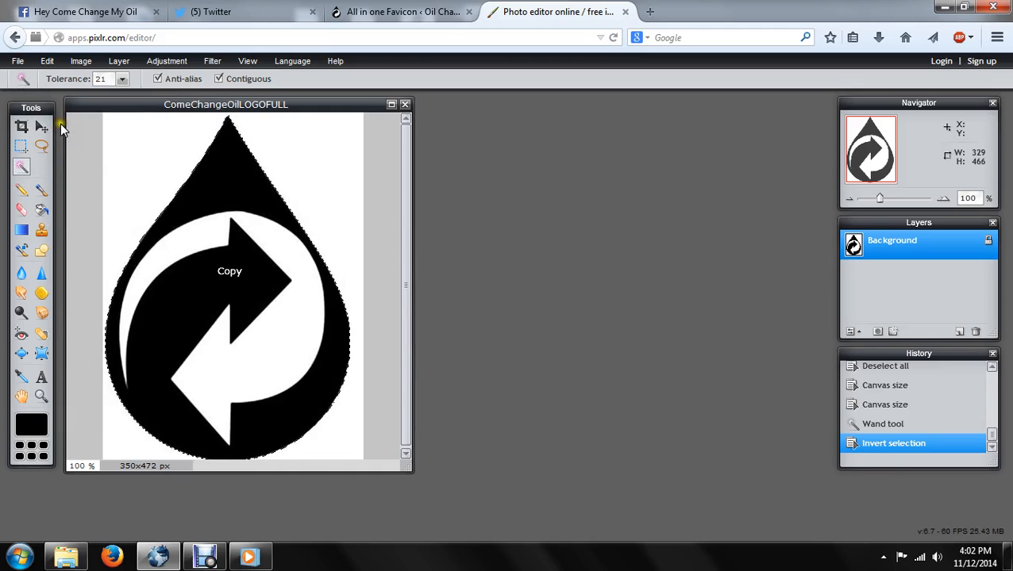
Create a transparent new image named tester from the copied logo in the clipboard, at 329 by 466 pixels
{"action": "left_click", "coordinate": [47, 61]}
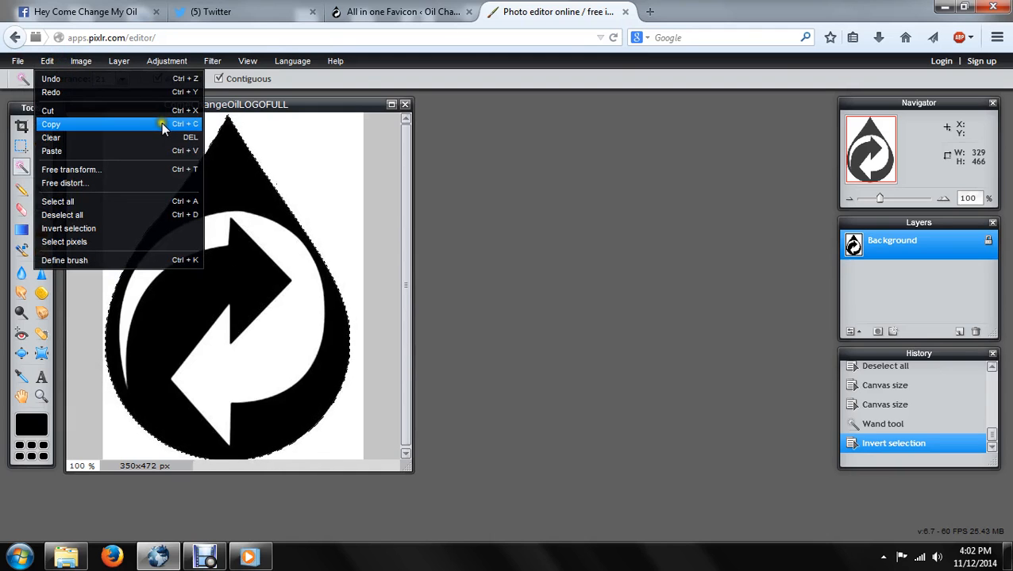
{"action": "mouse_move", "coordinate": [211, 61]}
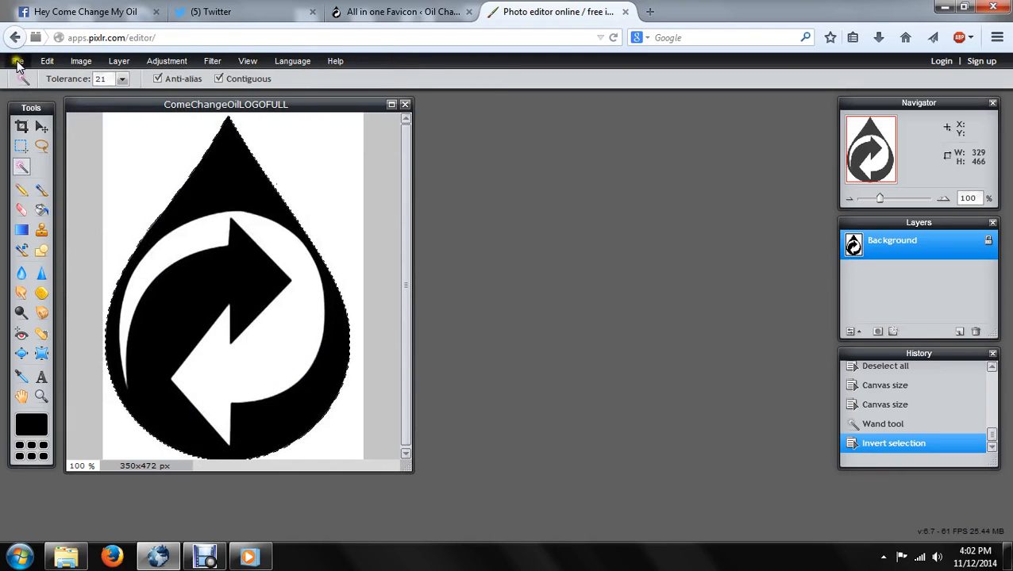
{"action": "left_click", "coordinate": [17, 61]}
{"action": "left_click", "coordinate": [35, 79]}
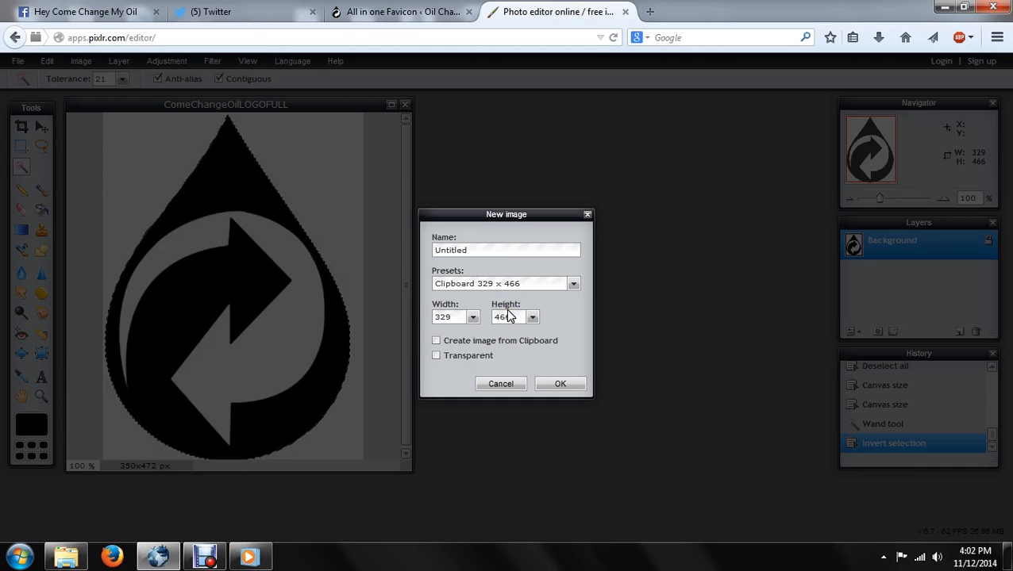
{"action": "left_click_drag", "start_coordinate": [497, 249], "coordinate": [379, 249]}
{"action": "type", "text": "tester"}
{"action": "left_click", "coordinate": [434, 355]}
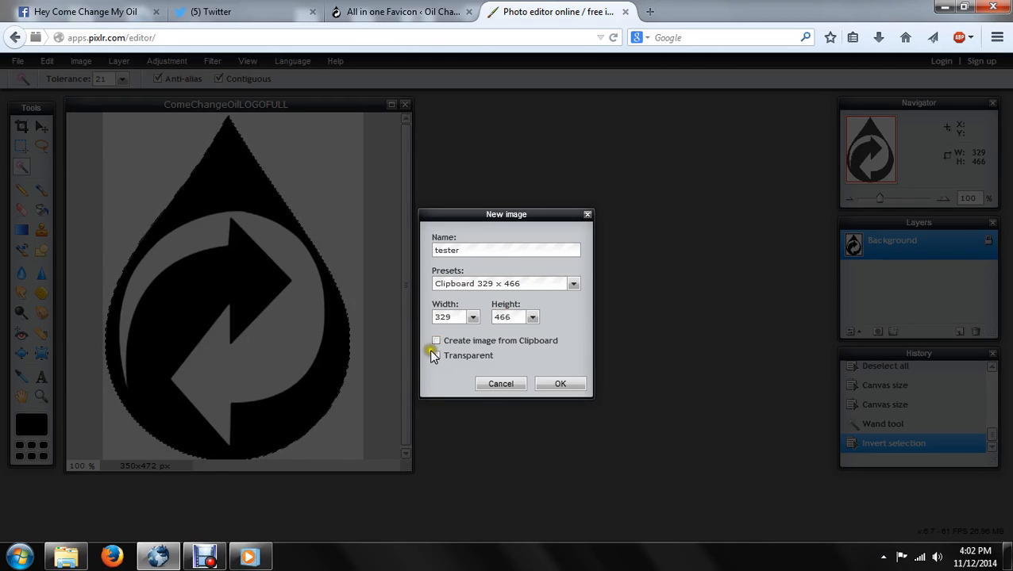
{"action": "left_click", "coordinate": [436, 341]}
{"action": "left_click", "coordinate": [445, 340]}
{"action": "left_click", "coordinate": [437, 357]}
{"action": "left_click", "coordinate": [537, 387]}
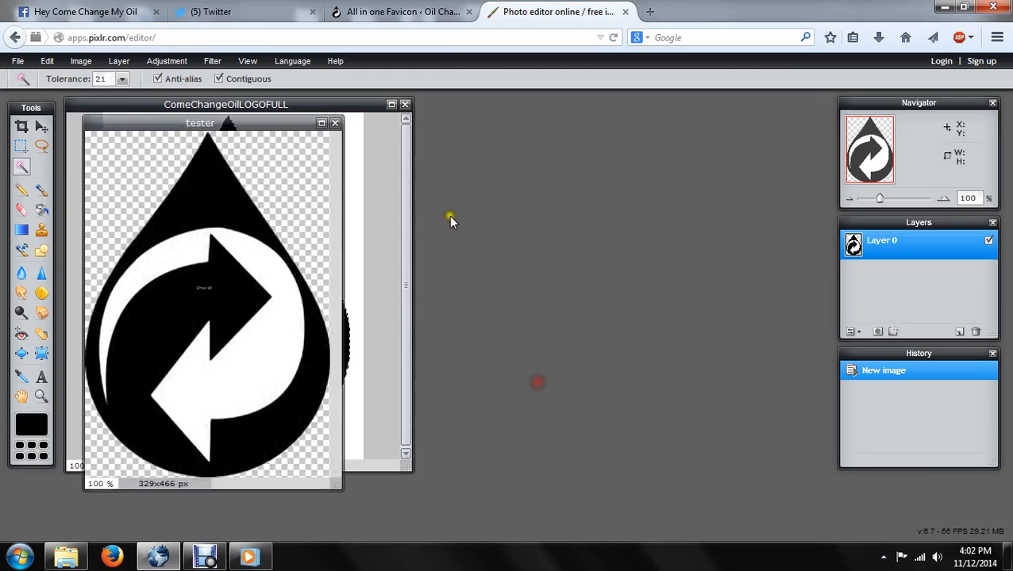
Place the tester image window beside the original logo and make it slightly wider
{"action": "left_click", "coordinate": [266, 123]}
{"action": "left_click_drag", "start_coordinate": [266, 123], "coordinate": [612, 105]}
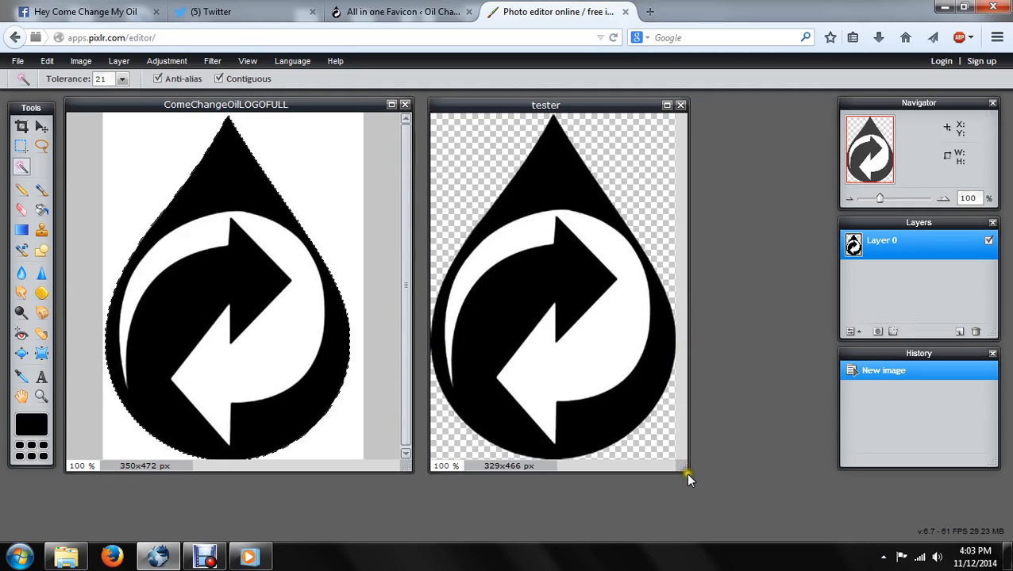
{"action": "left_click_drag", "start_coordinate": [682, 468], "coordinate": [714, 464]}
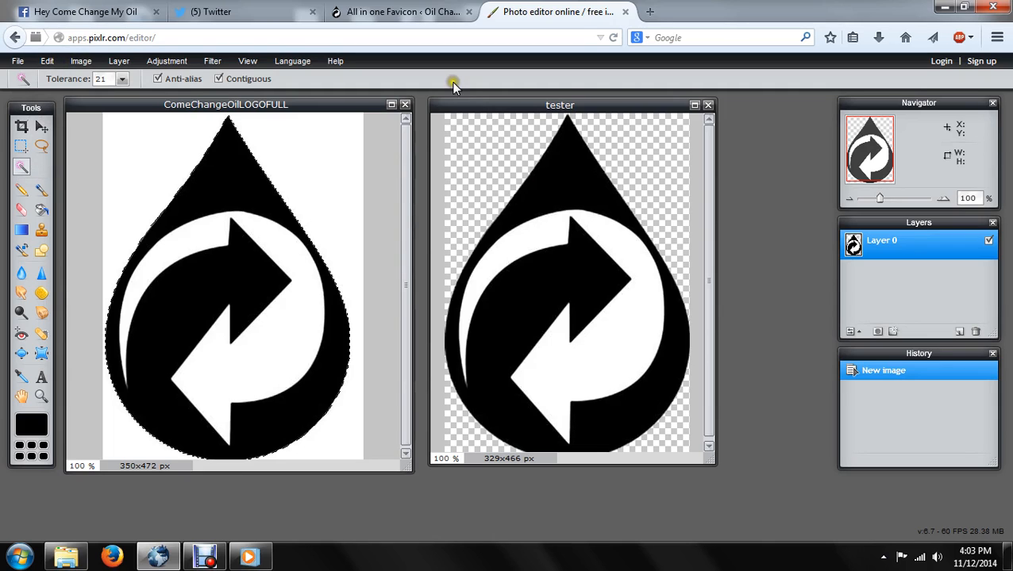
Try setting the tester image's canvas to 85 by 60 pixels with a centre anchor, and close the image without saving
{"action": "left_click", "coordinate": [47, 61]}
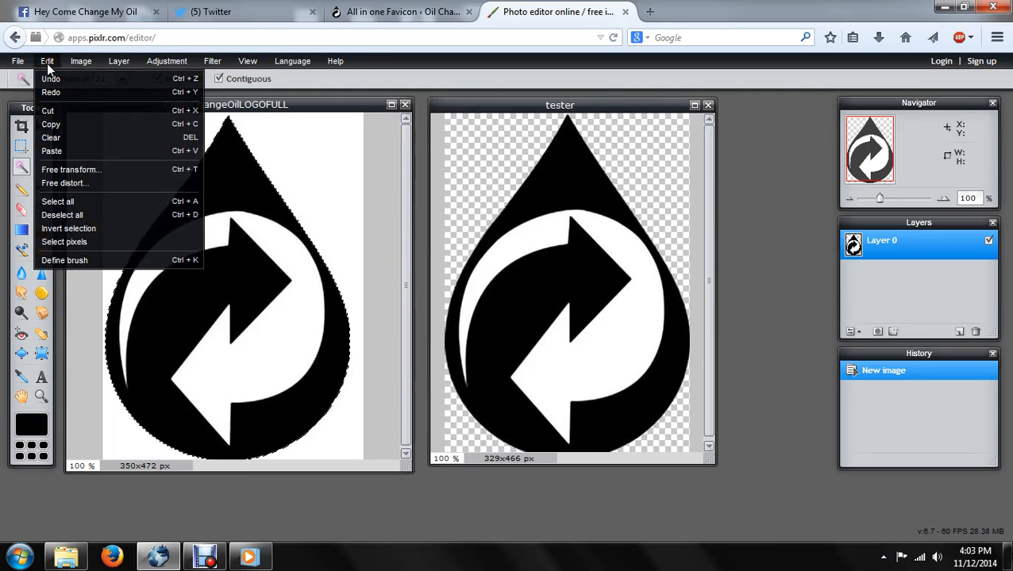
{"action": "left_click", "coordinate": [48, 65]}
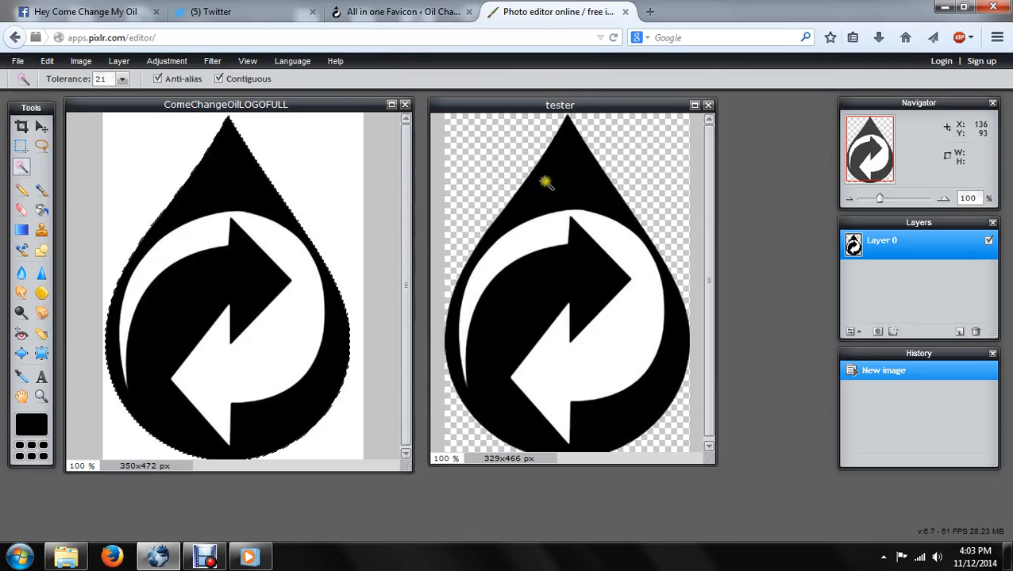
{"action": "left_click", "coordinate": [460, 105]}
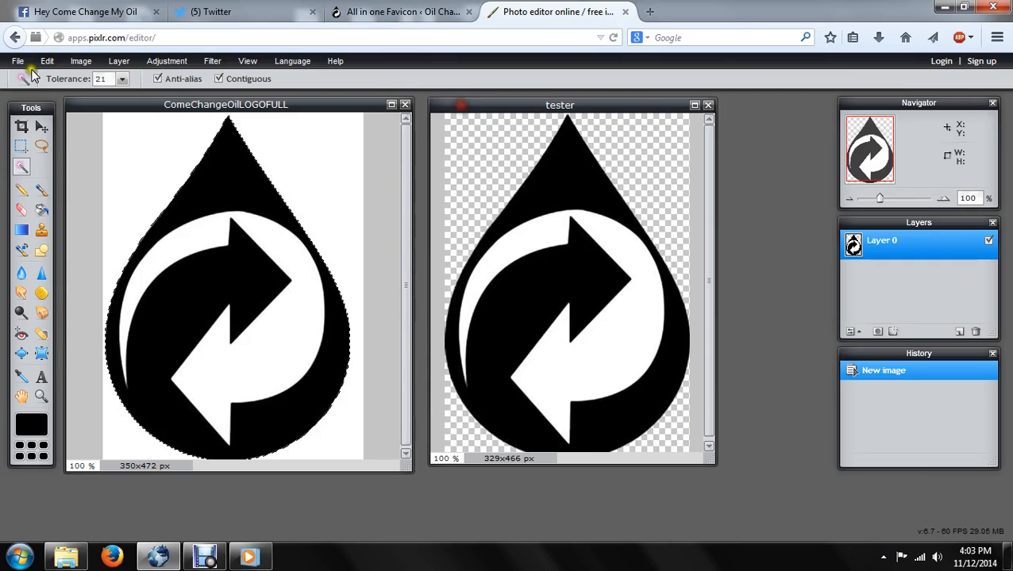
{"action": "left_click", "coordinate": [81, 61]}
{"action": "left_click", "coordinate": [101, 93]}
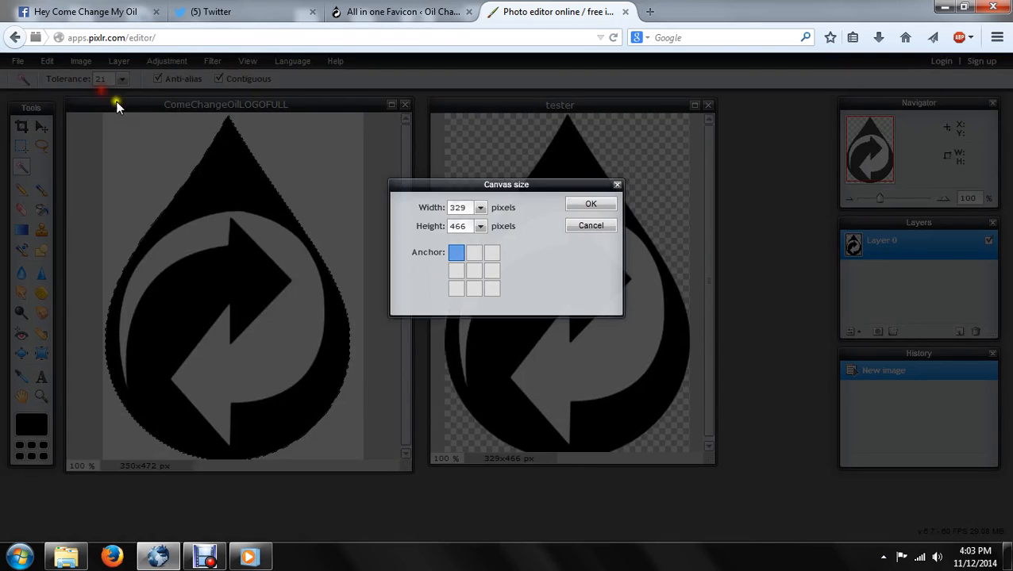
{"action": "left_click", "coordinate": [476, 272]}
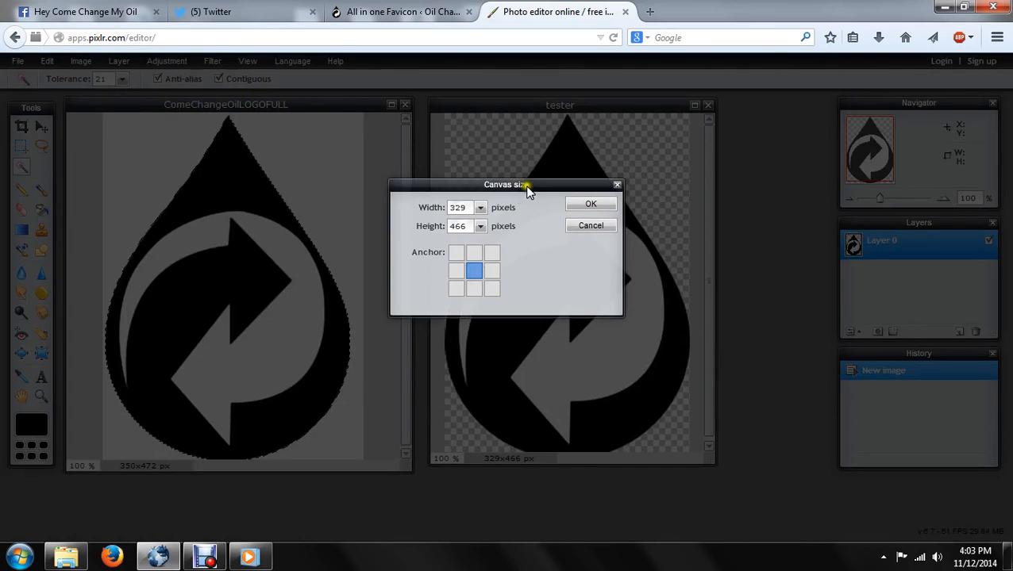
{"action": "left_click_drag", "start_coordinate": [519, 188], "coordinate": [340, 127]}
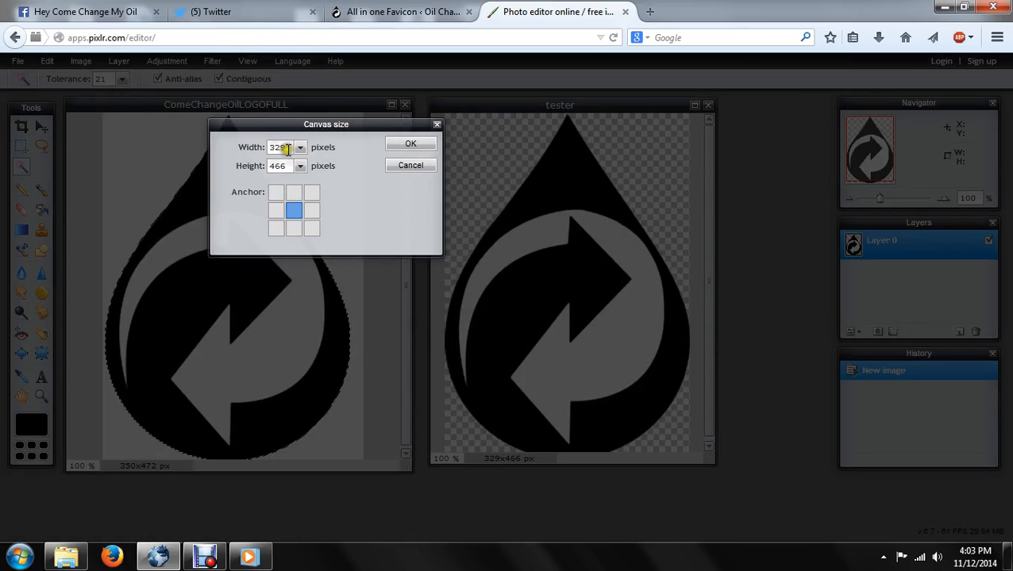
{"action": "left_click_drag", "start_coordinate": [287, 147], "coordinate": [236, 145]}
{"action": "type", "text": "85"}
{"action": "left_click_drag", "start_coordinate": [289, 165], "coordinate": [212, 161]}
{"action": "type", "text": "60"}
{"action": "left_click", "coordinate": [395, 145]}
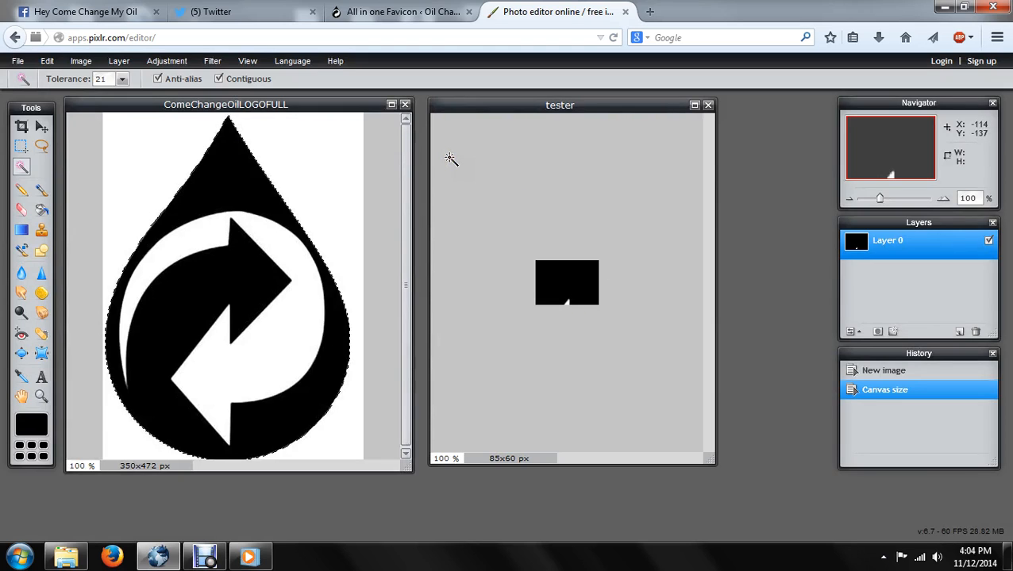
{"action": "left_click", "coordinate": [708, 105]}
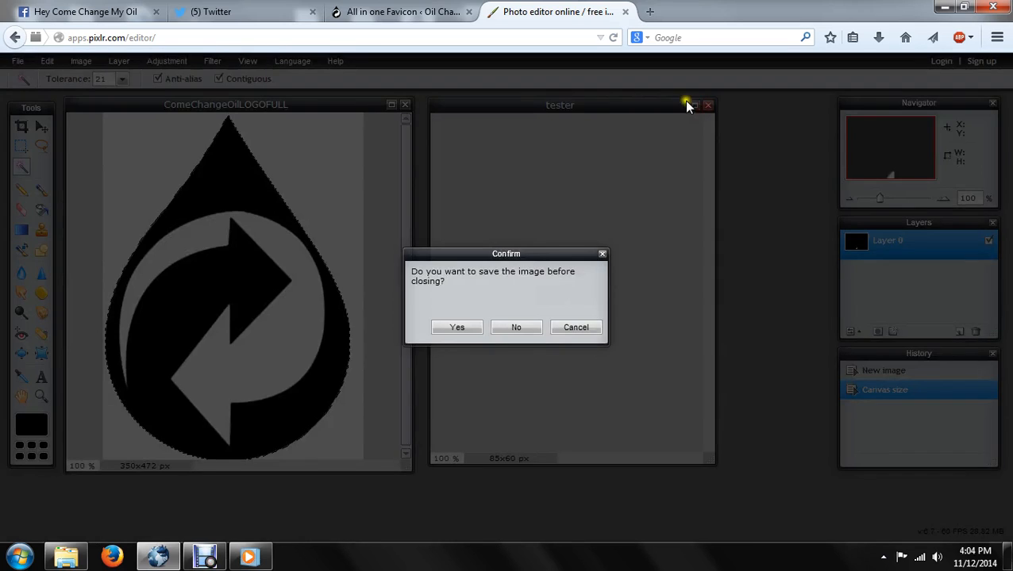
{"action": "left_click", "coordinate": [516, 328]}
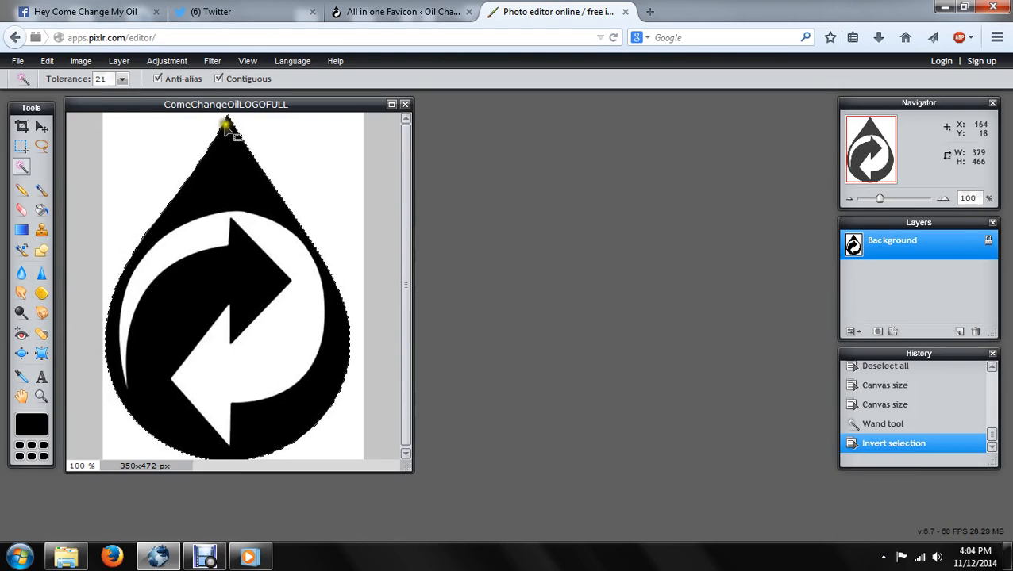
{"action": "left_click", "coordinate": [17, 61]}
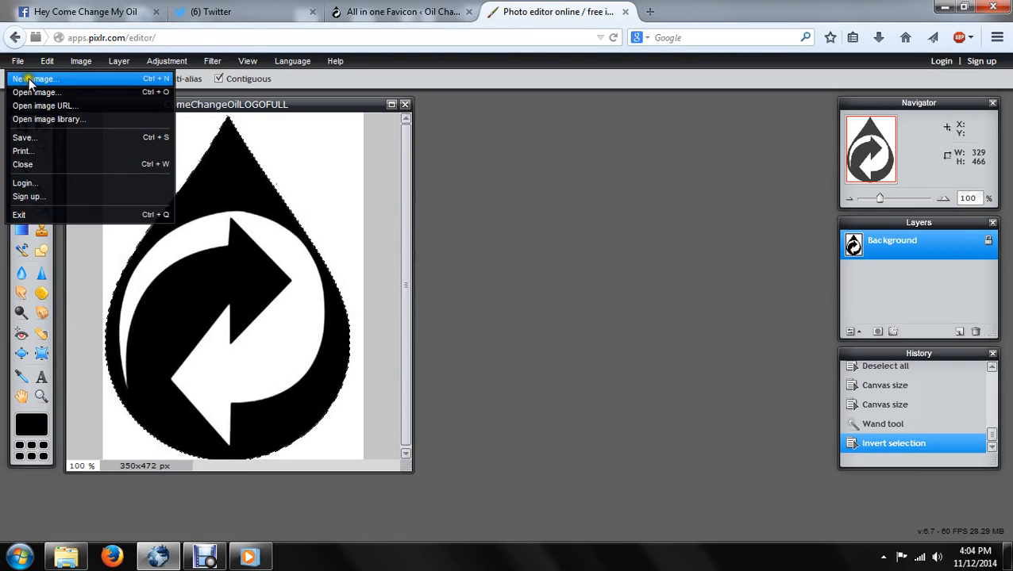
{"action": "left_click", "coordinate": [31, 92]}
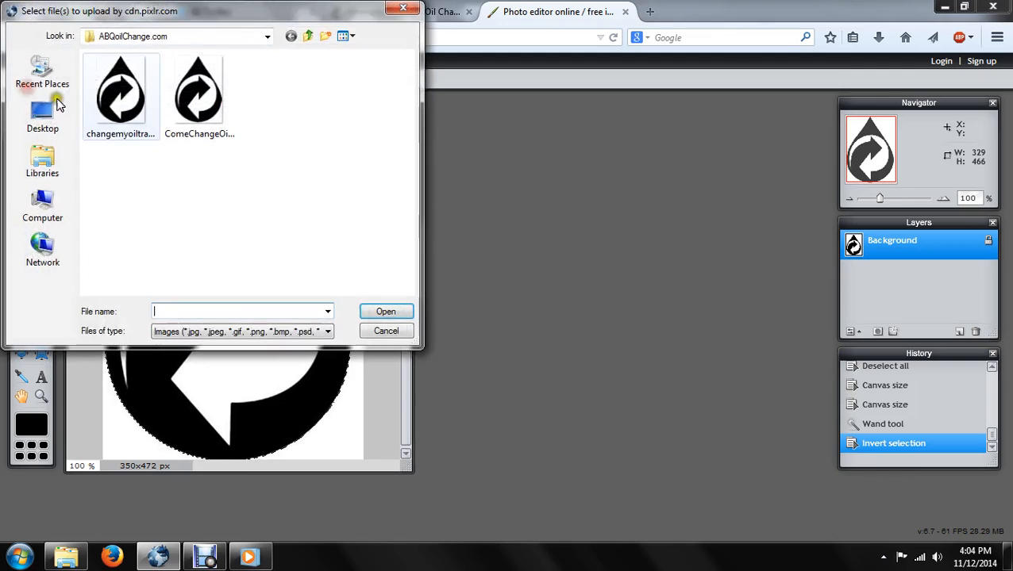
{"action": "left_click", "coordinate": [404, 8]}
Create a transparent new image from the copied logo in the clipboard and place its window beside the original
{"action": "left_click", "coordinate": [15, 62]}
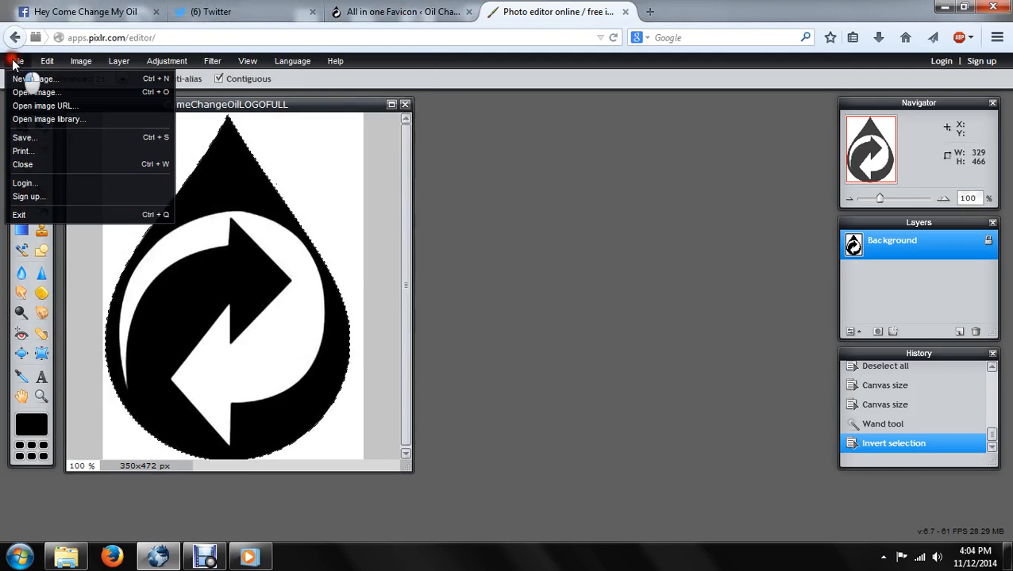
{"action": "left_click", "coordinate": [23, 78]}
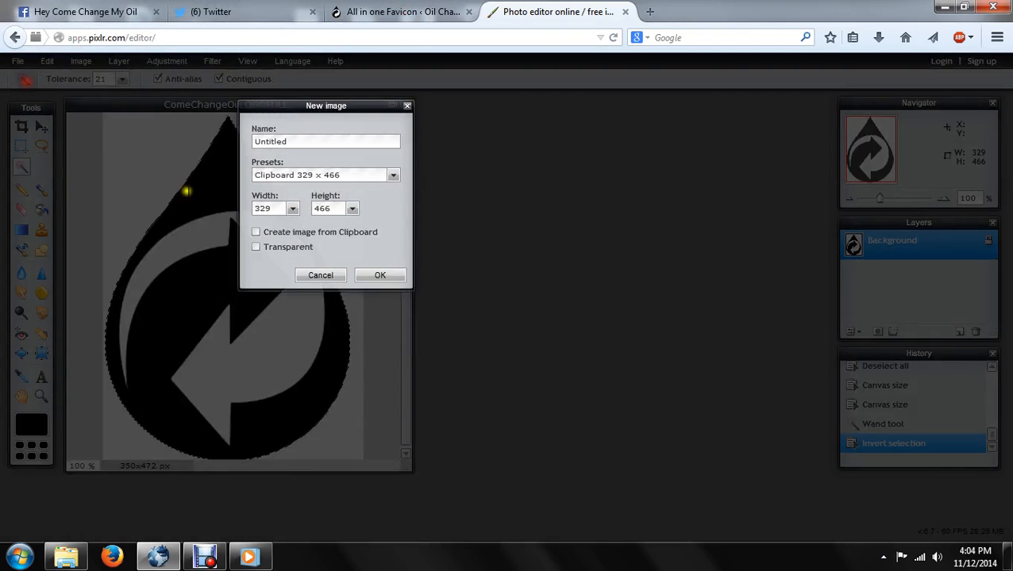
{"action": "left_click", "coordinate": [336, 234]}
{"action": "left_click", "coordinate": [302, 247]}
{"action": "left_click", "coordinate": [381, 275]}
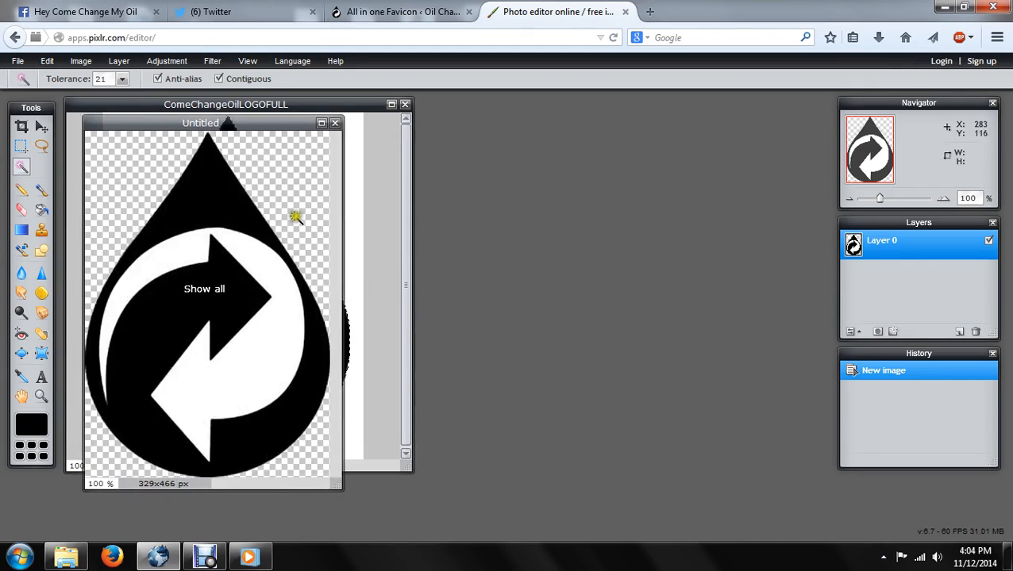
{"action": "left_click_drag", "start_coordinate": [220, 123], "coordinate": [590, 106]}
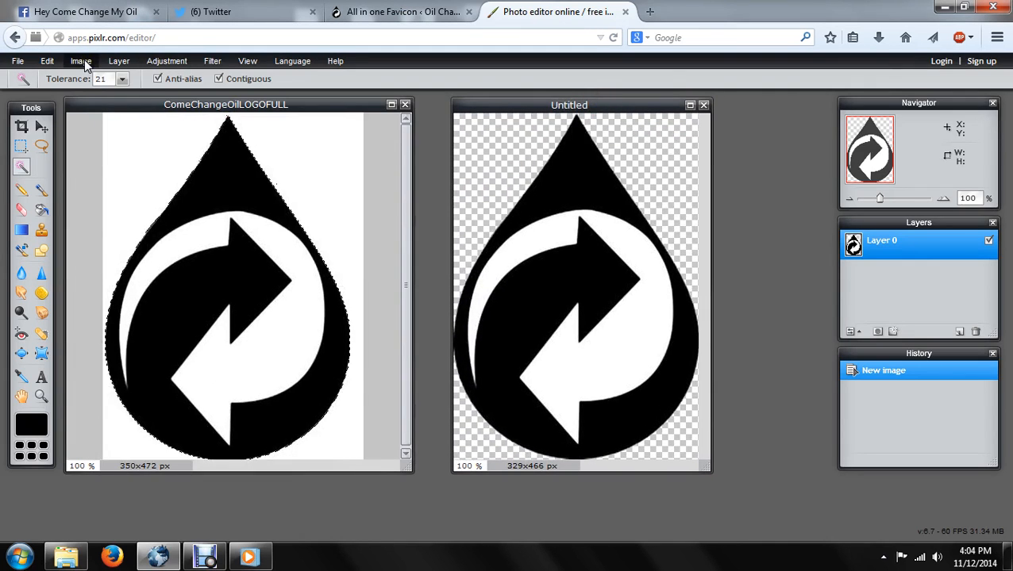
{"action": "left_click", "coordinate": [83, 64]}
{"action": "left_click", "coordinate": [47, 63]}
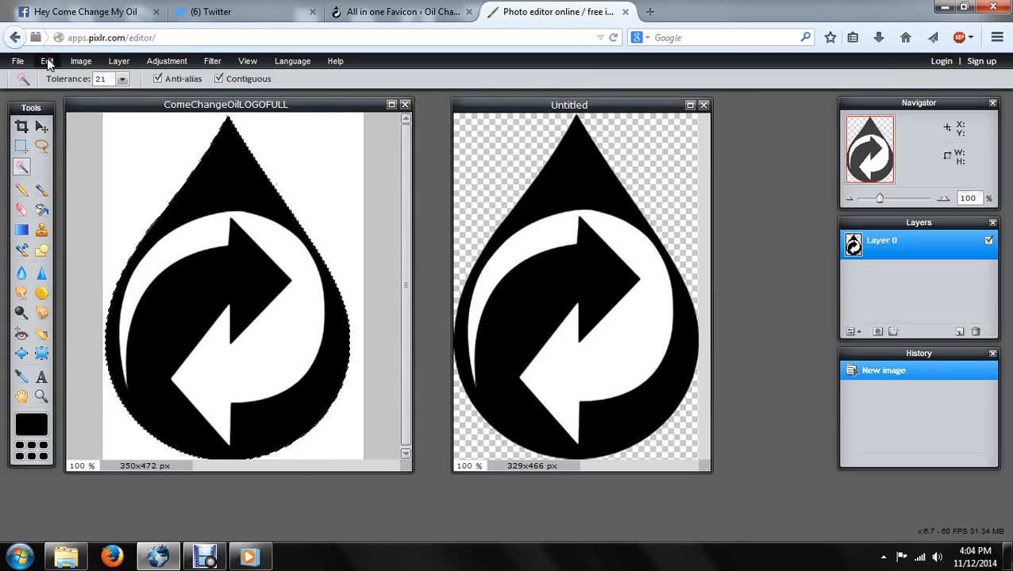
{"action": "left_click", "coordinate": [41, 127]}
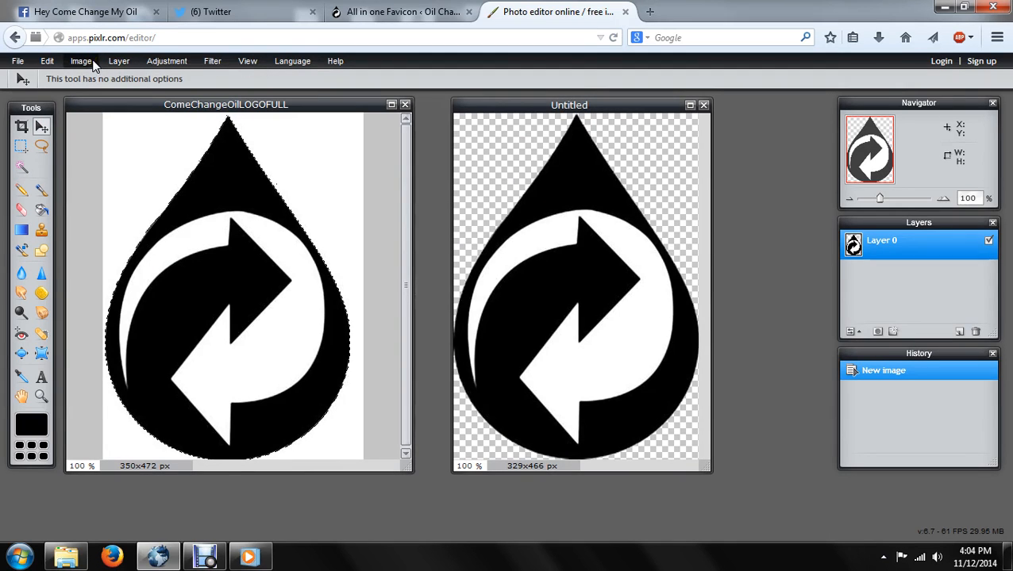
{"action": "left_click", "coordinate": [49, 61]}
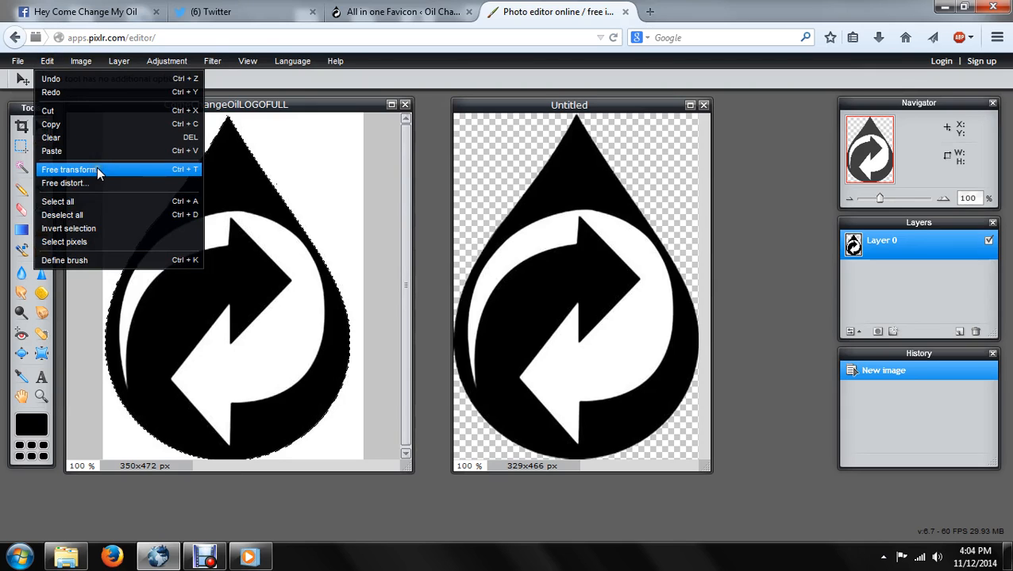
{"action": "left_click", "coordinate": [81, 61]}
{"action": "left_click", "coordinate": [120, 92]}
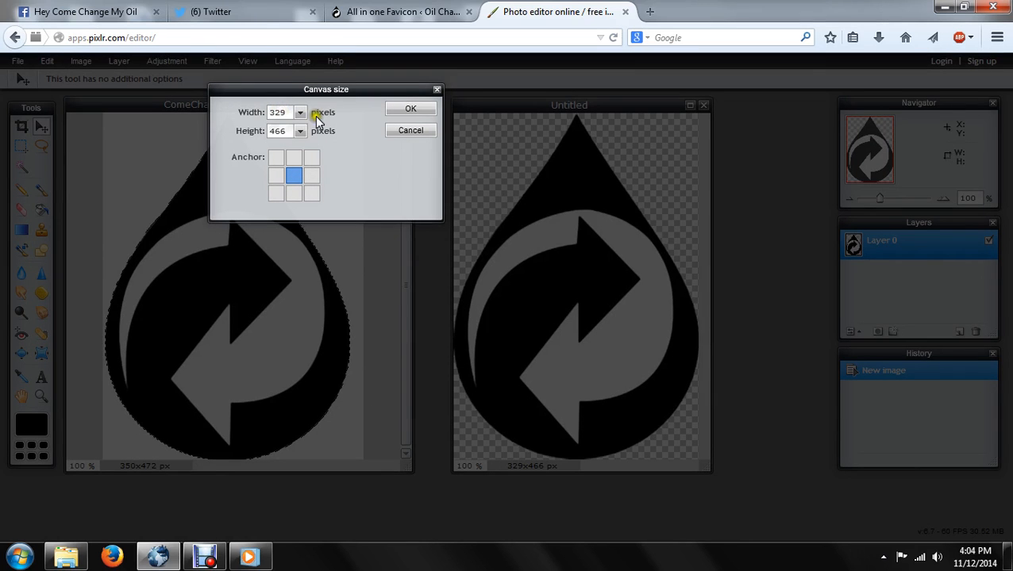
{"action": "left_click", "coordinate": [409, 131]}
Resize the transparent logo image to 85 pixels wide with constrained proportions
{"action": "left_click", "coordinate": [81, 61]}
{"action": "left_click", "coordinate": [97, 77]}
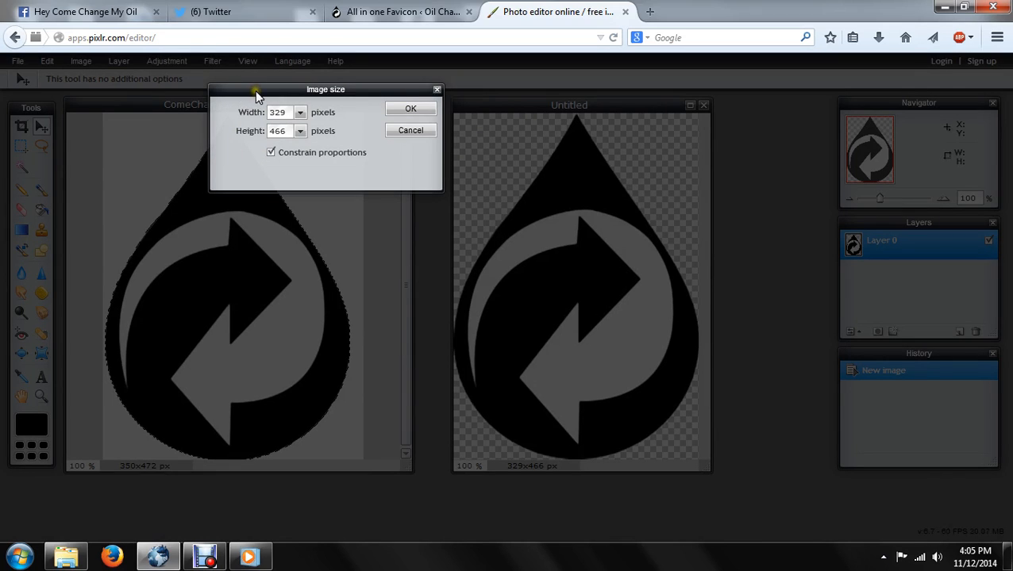
{"action": "left_click_drag", "start_coordinate": [245, 92], "coordinate": [222, 101]}
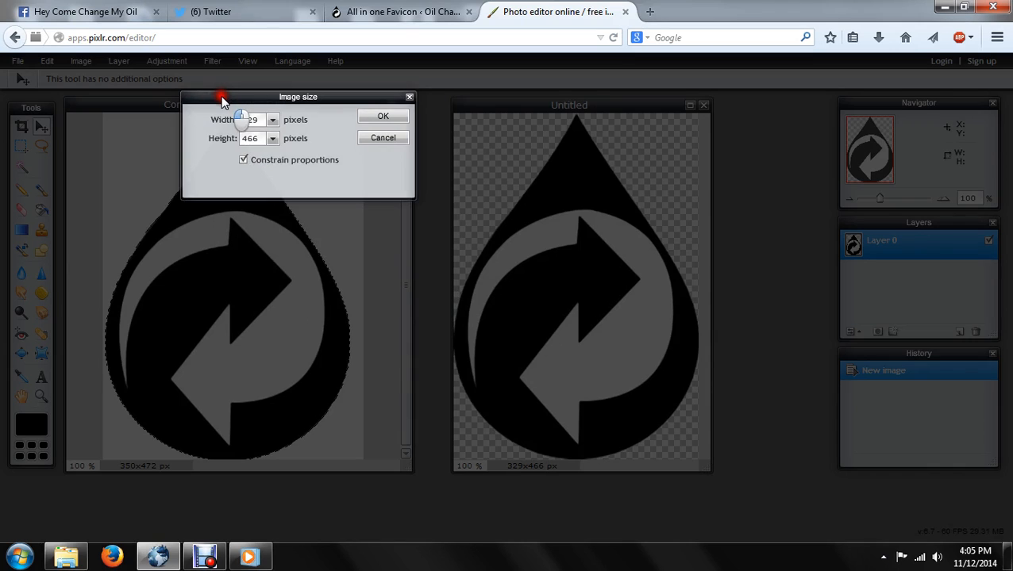
{"action": "left_click_drag", "start_coordinate": [223, 101], "coordinate": [151, 120]}
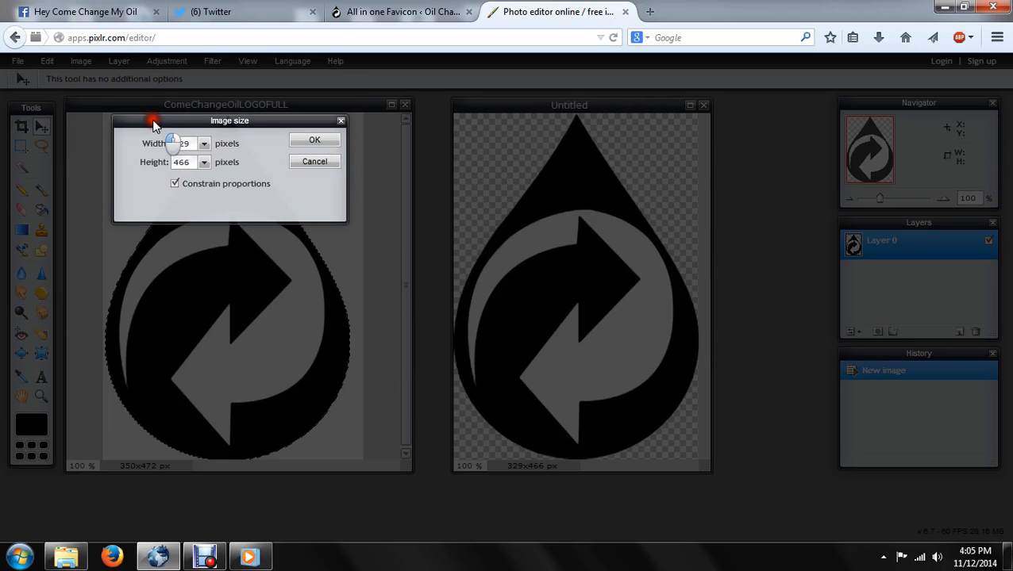
{"action": "double_click", "coordinate": [181, 142]}
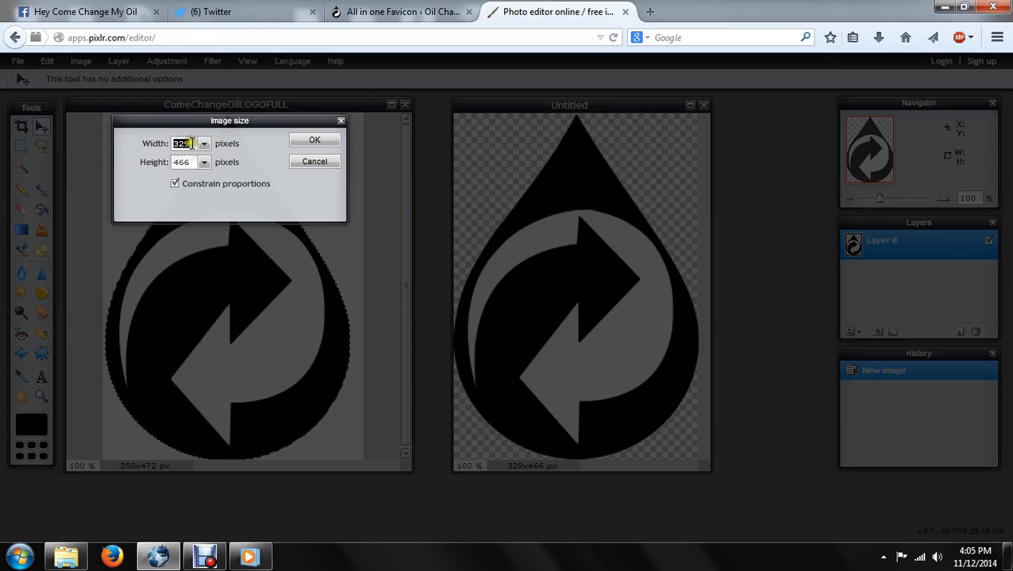
{"action": "type", "text": "60"}
{"action": "left_click_drag", "start_coordinate": [189, 151], "coordinate": [140, 148]}
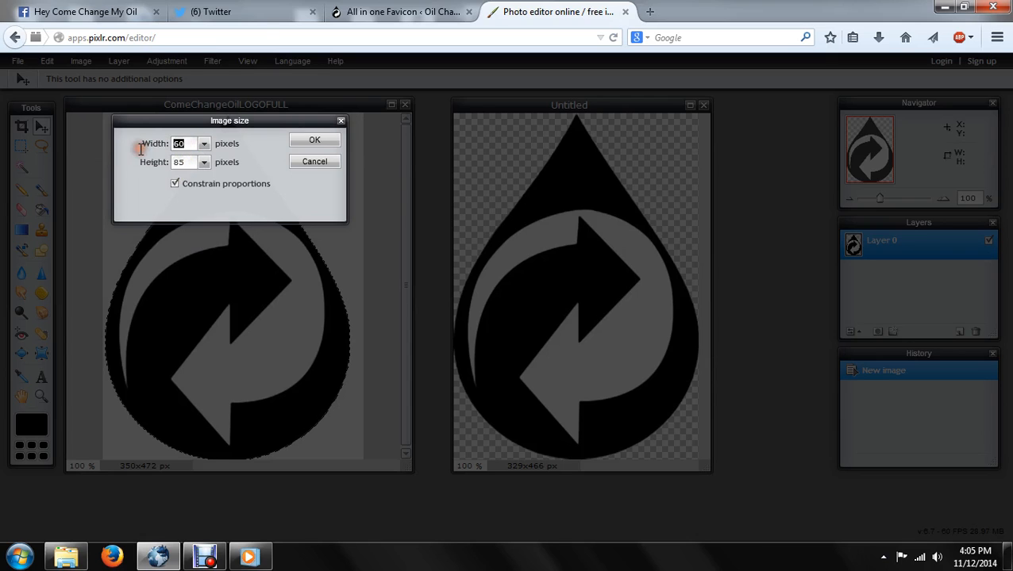
{"action": "type", "text": "85"}
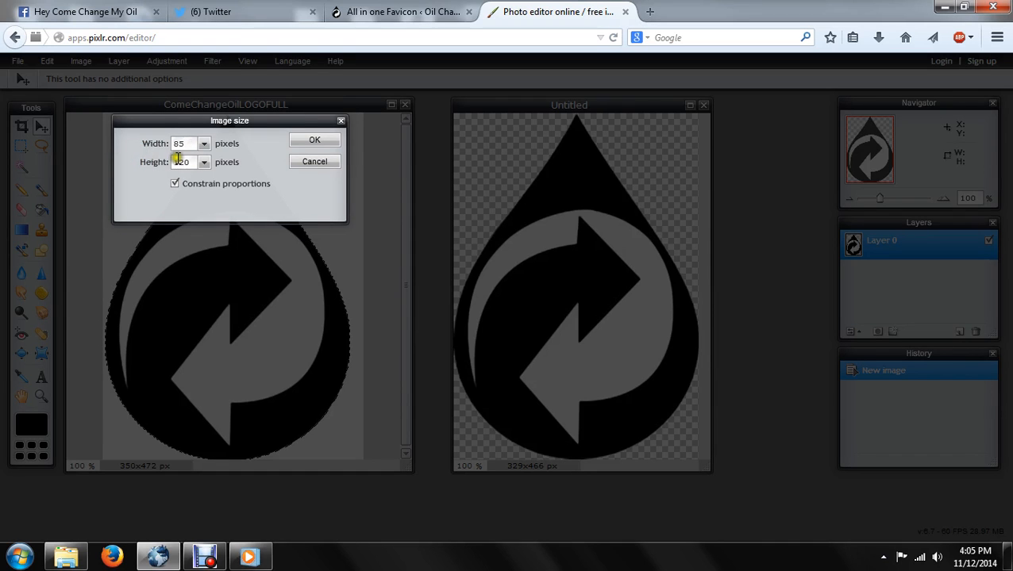
{"action": "left_click", "coordinate": [310, 142]}
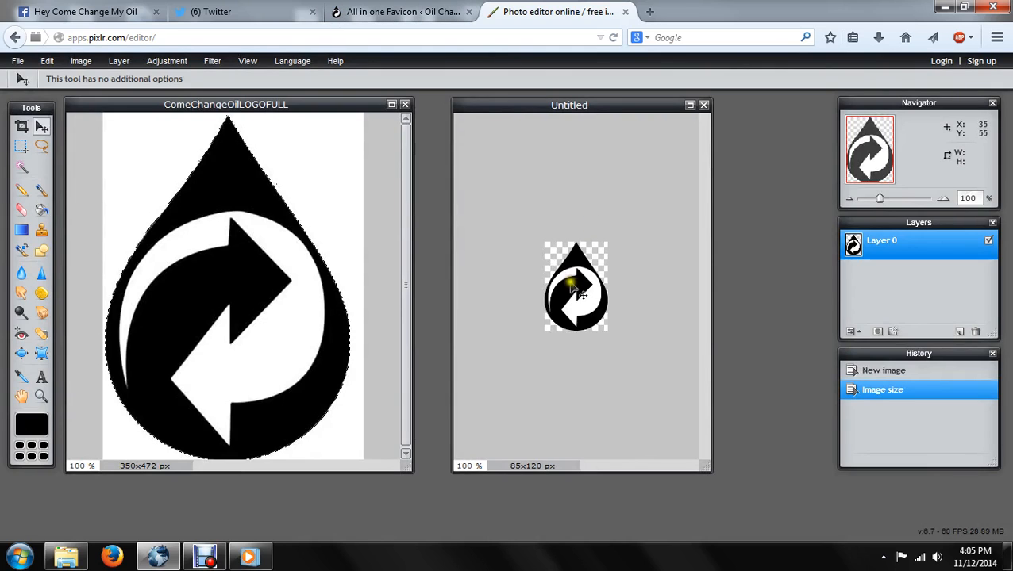
Set up saving the resized logo to the computer as a transparent, full-quality PNG named fvjmfxkgjm
{"action": "left_click", "coordinate": [18, 61]}
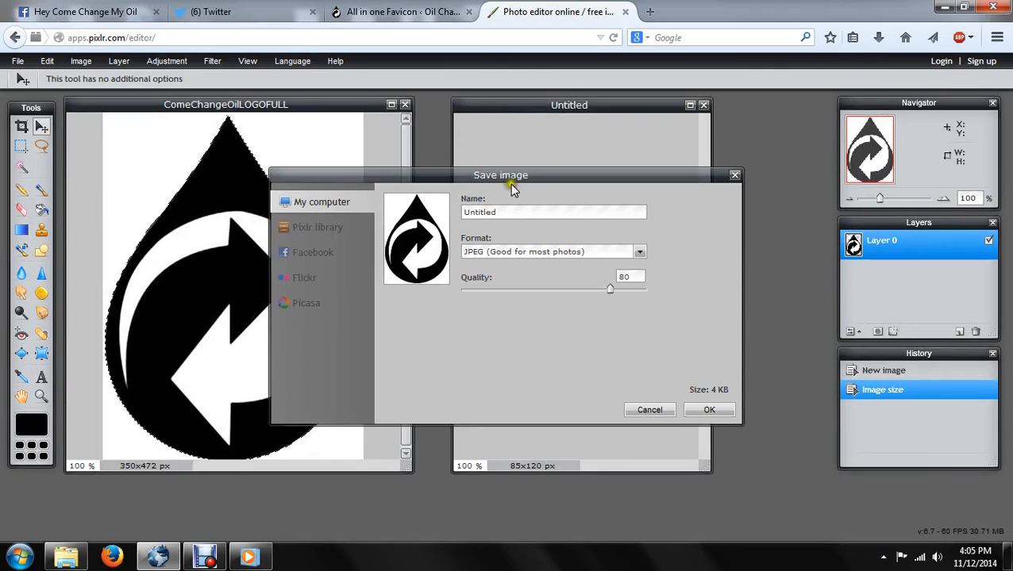
{"action": "double_click", "coordinate": [490, 212]}
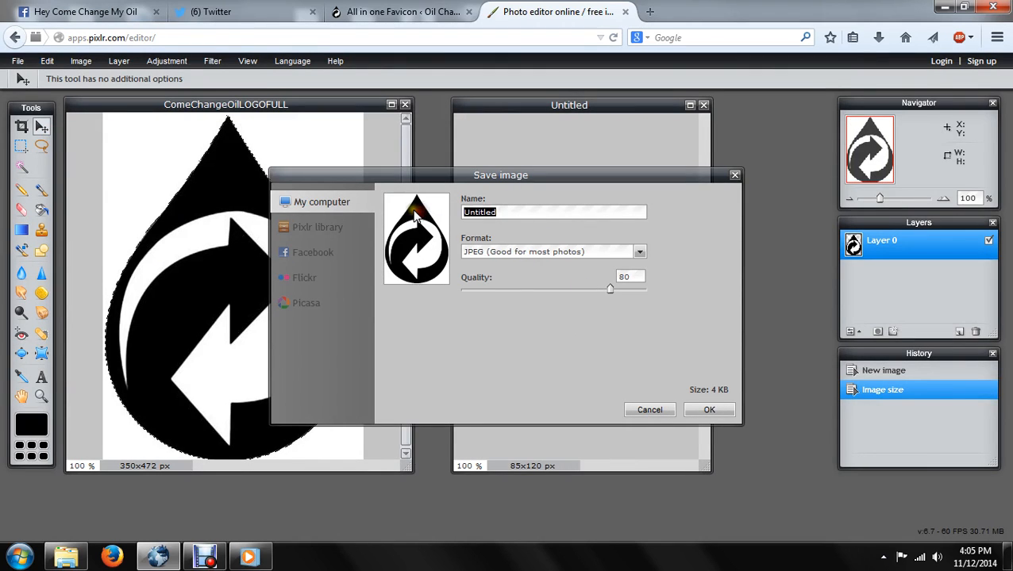
{"action": "type", "text": "fvjmfxkgjm"}
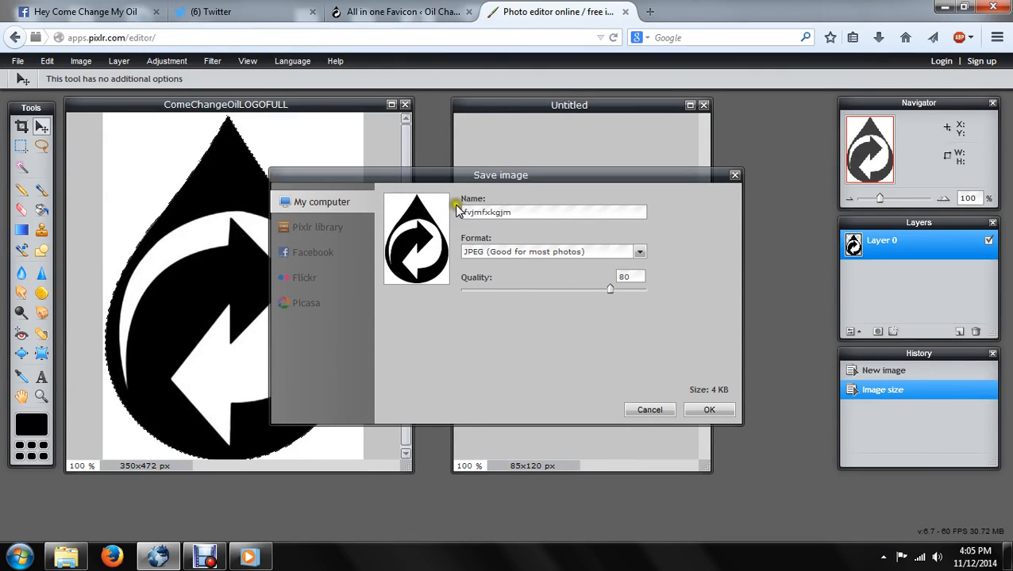
{"action": "left_click", "coordinate": [521, 253]}
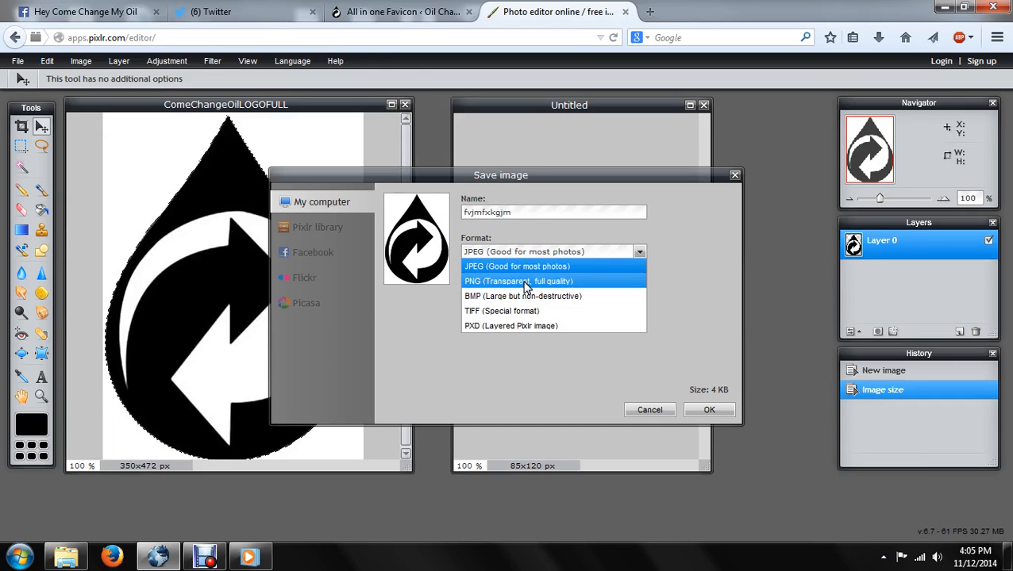
{"action": "left_click", "coordinate": [524, 282]}
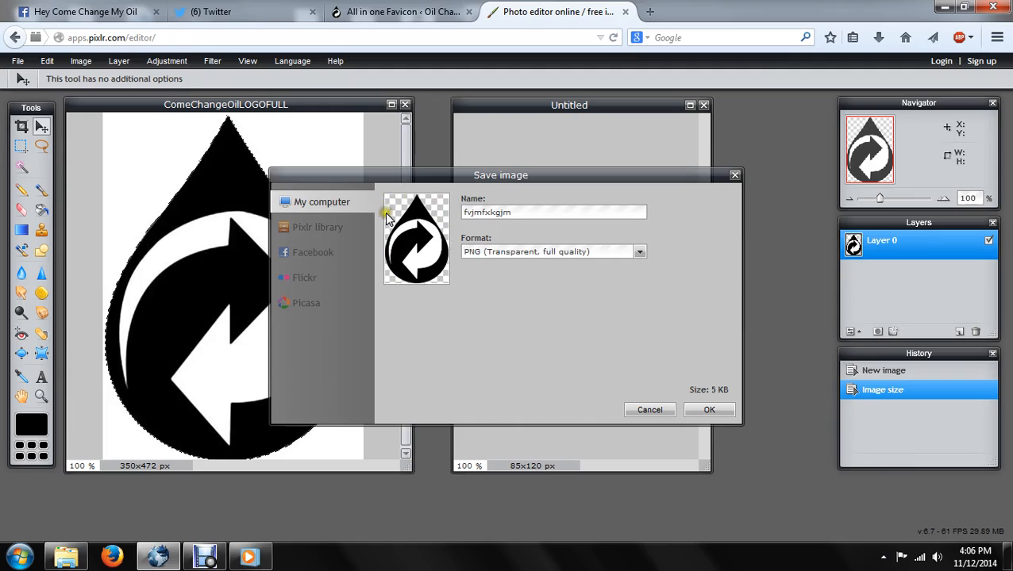
{"action": "left_click", "coordinate": [527, 252]}
{"action": "left_click", "coordinate": [544, 280]}
Proceed to the download location in the ABQoilChange.com folder, cancel the download and close the save dialog without saving
{"action": "left_click", "coordinate": [695, 411]}
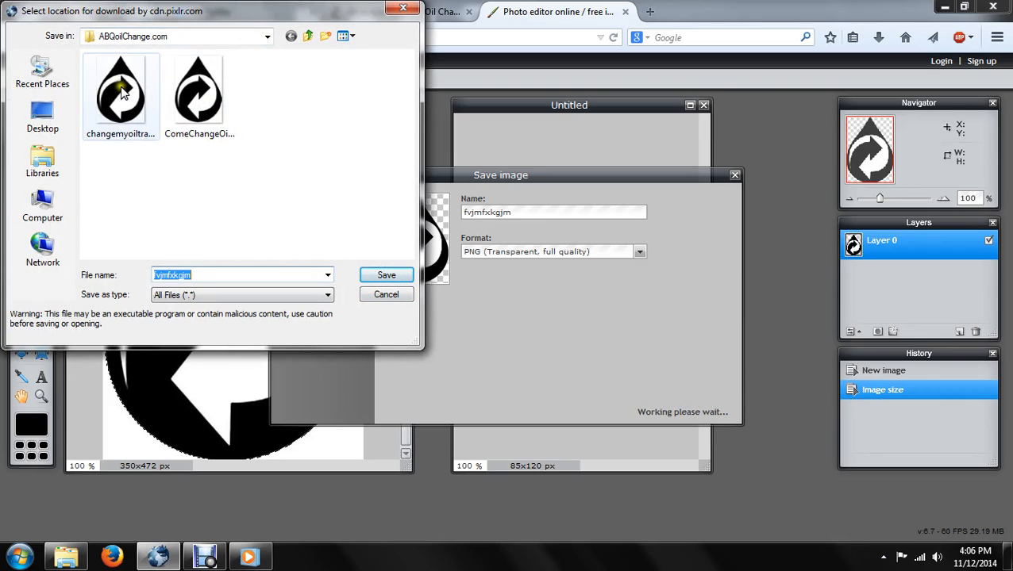
{"action": "left_click", "coordinate": [384, 295]}
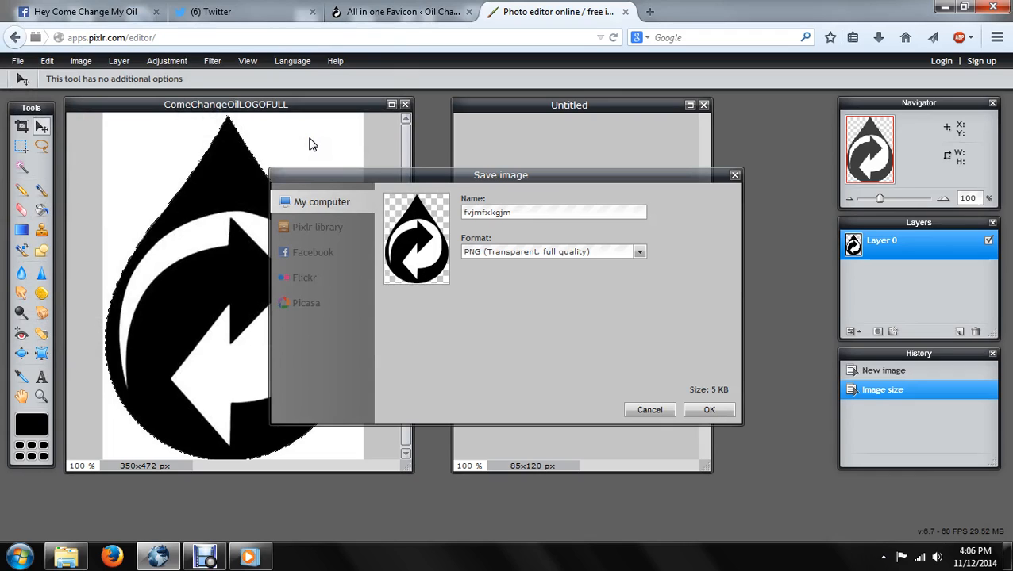
{"action": "left_click", "coordinate": [317, 140]}
{"action": "left_click", "coordinate": [321, 127]}
{"action": "left_click", "coordinate": [563, 217]}
{"action": "left_click", "coordinate": [736, 175]}
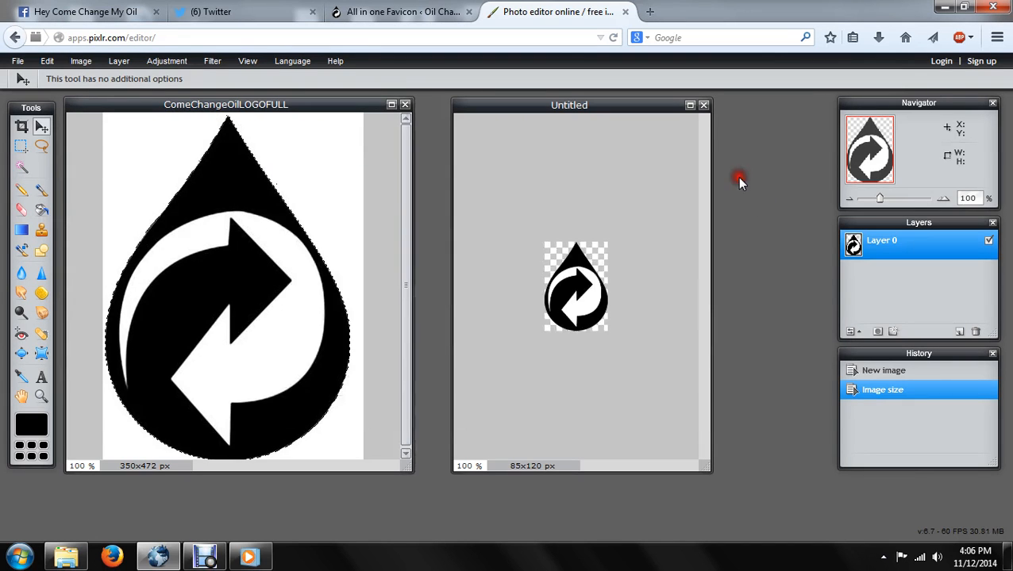
Switch to the All in one Favicon settings, browse the ABQoilChange.com folder for a PNG Frontend upload, and cancel the file selection
{"action": "left_click", "coordinate": [412, 14]}
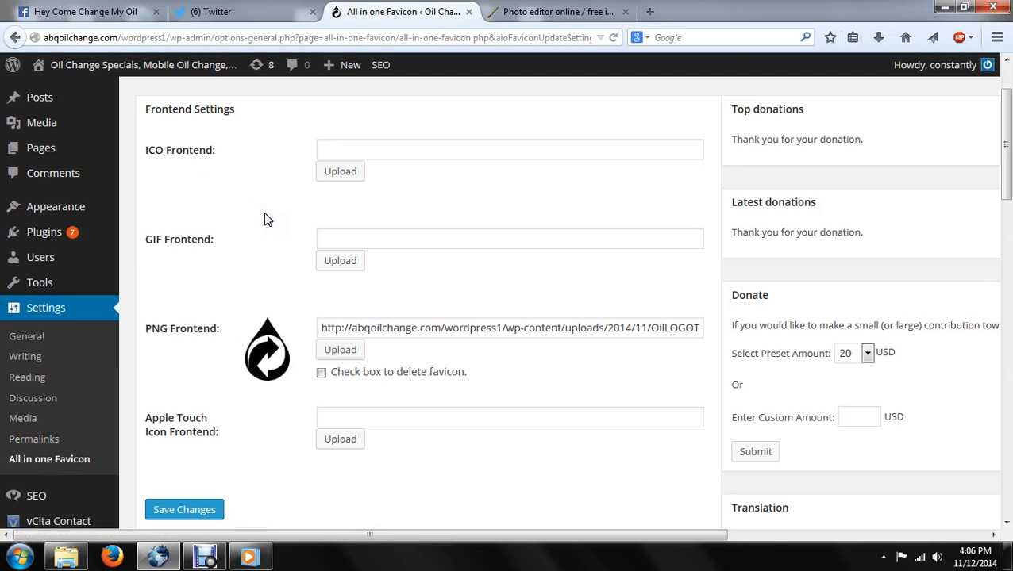
{"action": "left_click", "coordinate": [341, 357]}
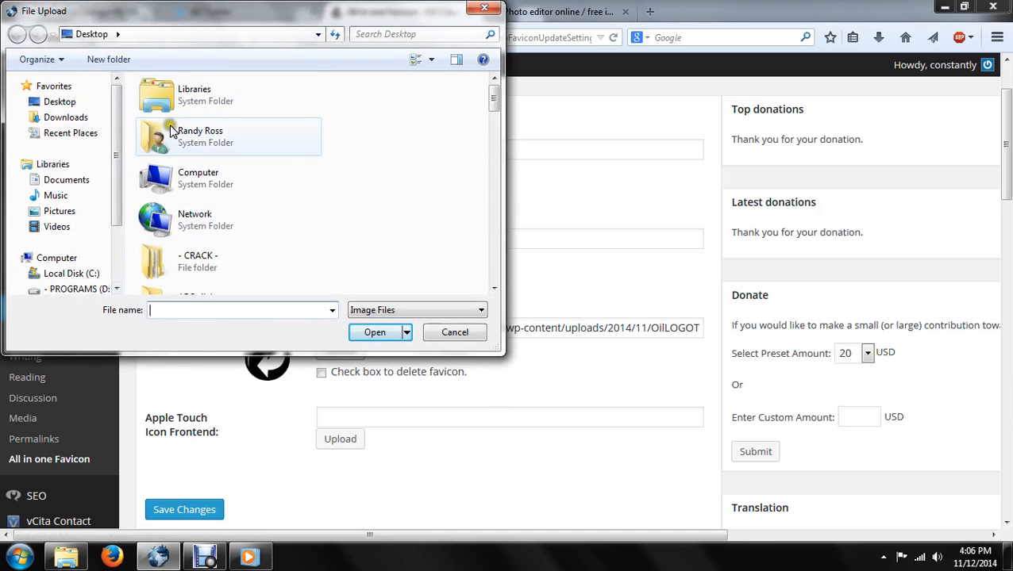
{"action": "left_click_drag", "start_coordinate": [494, 97], "coordinate": [490, 117]}
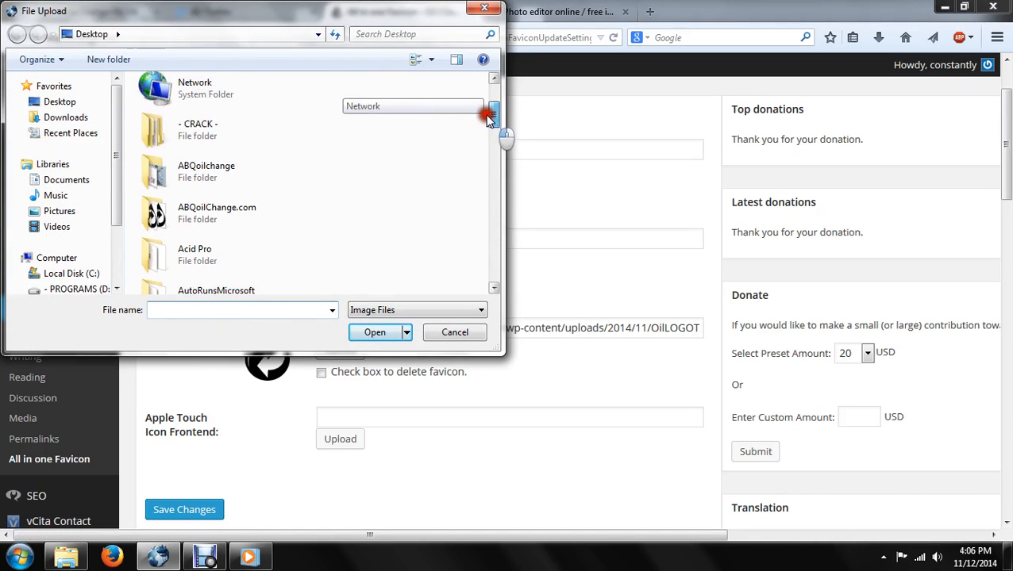
{"action": "left_click", "coordinate": [204, 223]}
{"action": "double_click", "coordinate": [204, 223]}
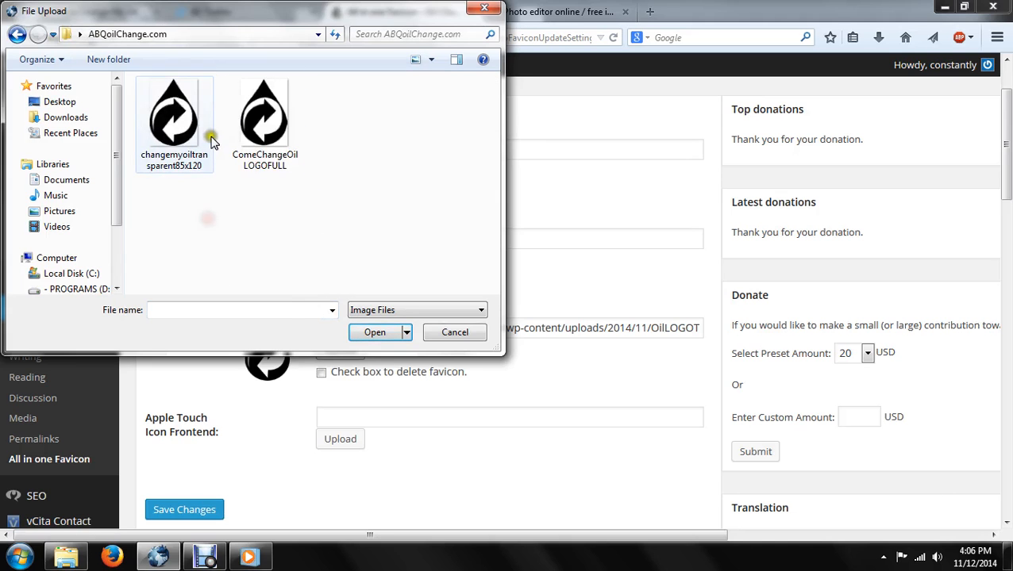
{"action": "left_click", "coordinate": [455, 332]}
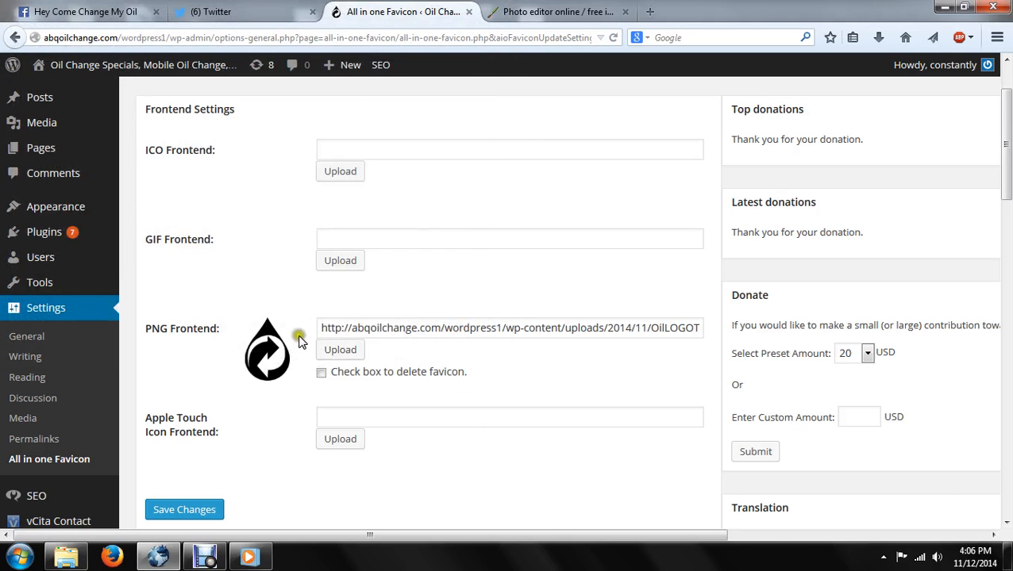
Examine the PNG favicons under the Frontend and Backend settings, and return to the Pixlr editor
{"action": "scroll", "coordinate": [300, 340], "scroll_direction": "down", "scroll_amount": 1}
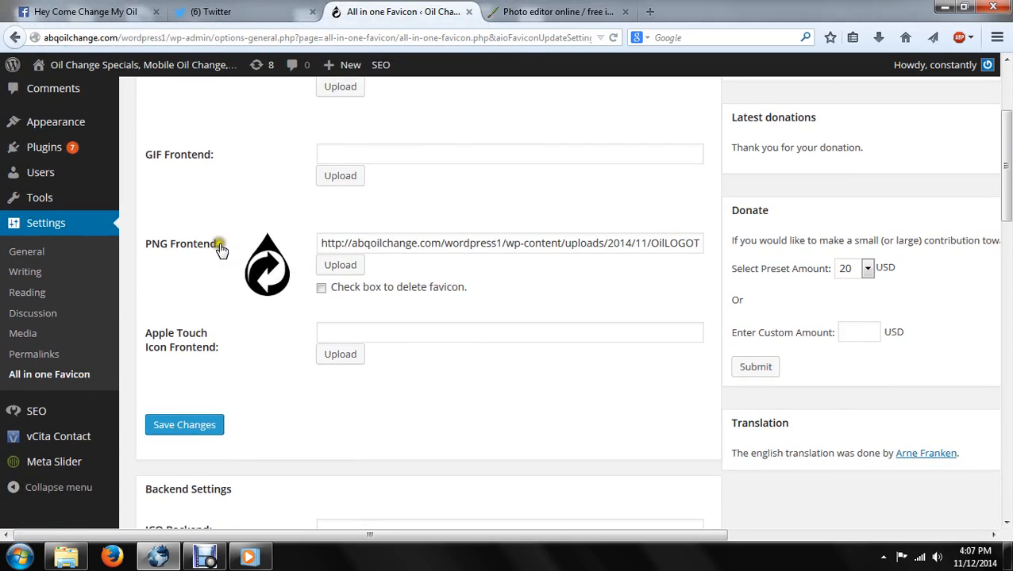
{"action": "scroll", "coordinate": [254, 341], "scroll_direction": "down", "scroll_amount": 4}
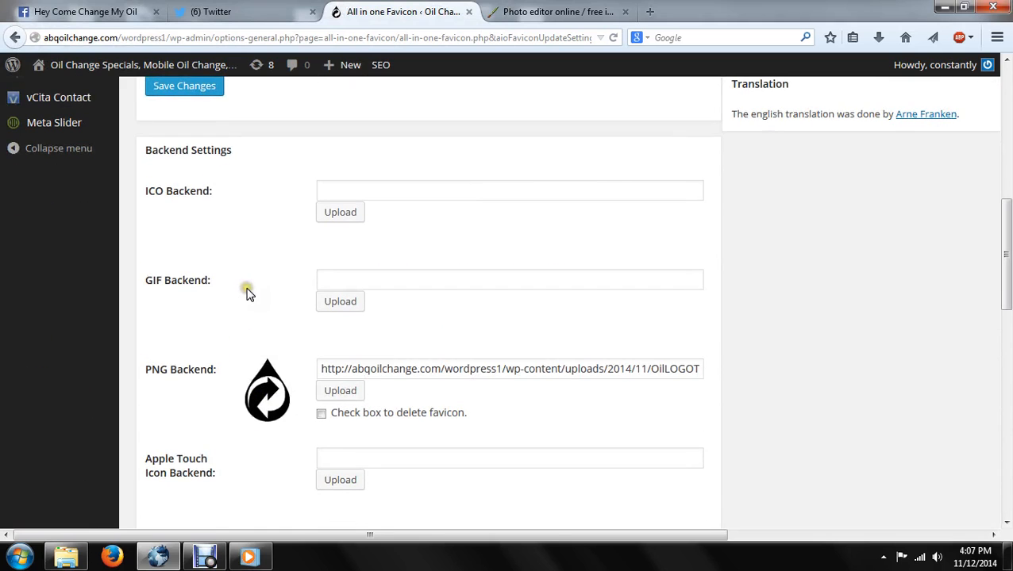
{"action": "scroll", "coordinate": [237, 349], "scroll_direction": "up", "scroll_amount": 6}
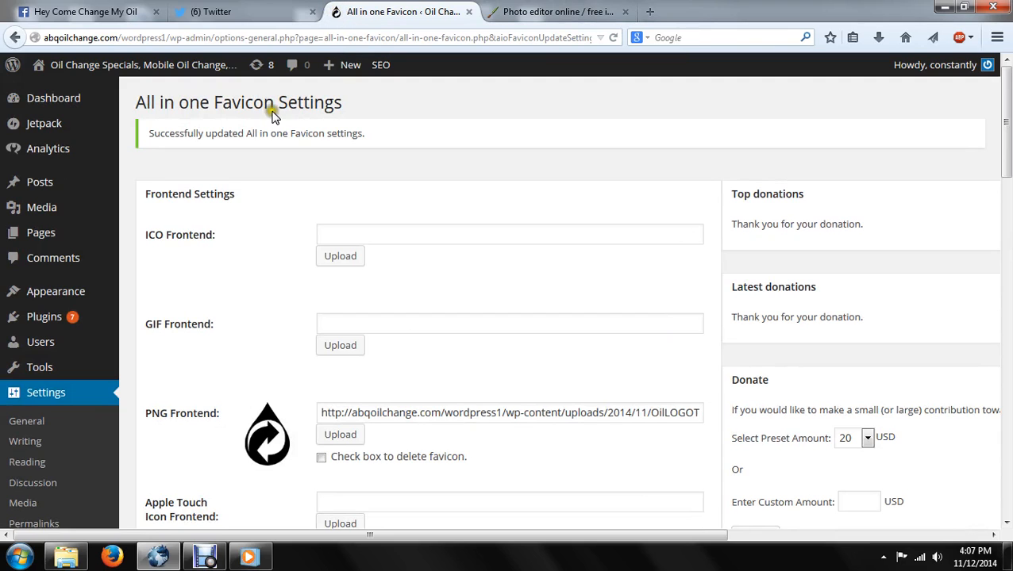
{"action": "left_click", "coordinate": [225, 247]}
{"action": "left_click", "coordinate": [154, 271]}
{"action": "left_click", "coordinate": [555, 10]}
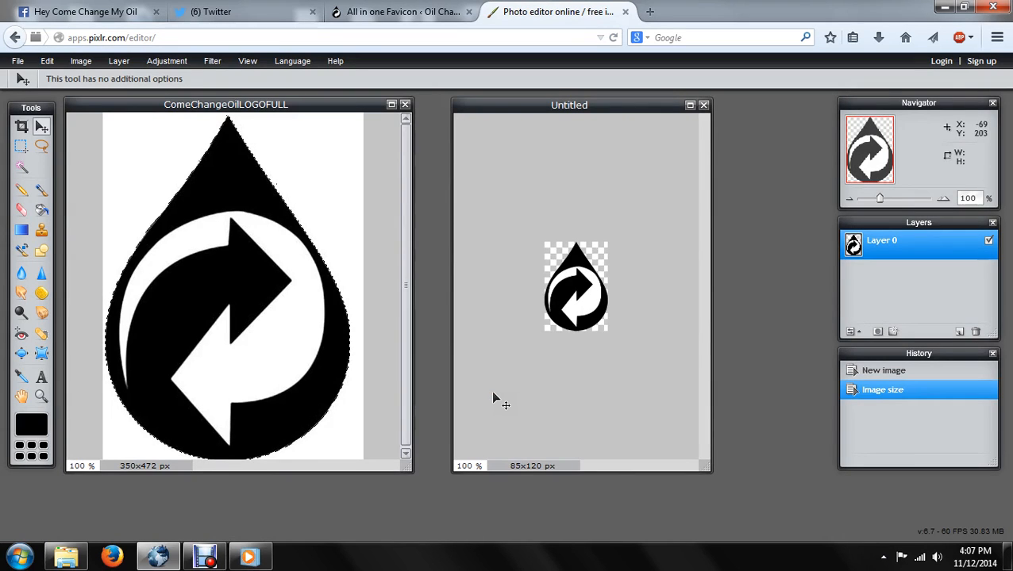
{"action": "left_click", "coordinate": [507, 169]}
{"action": "left_click", "coordinate": [501, 172]}
{"action": "left_click", "coordinate": [499, 172]}
{"action": "left_click", "coordinate": [204, 557]}
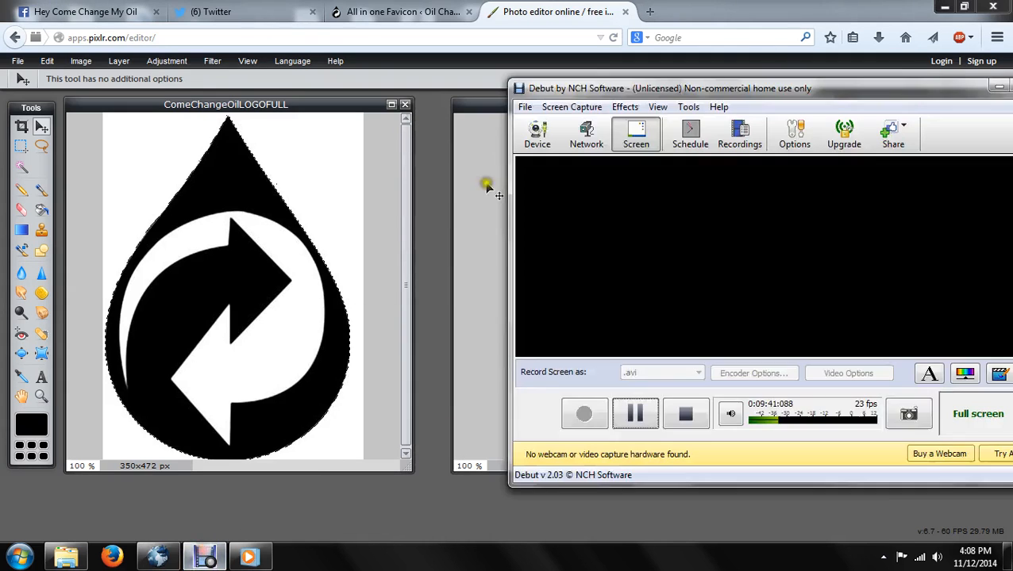